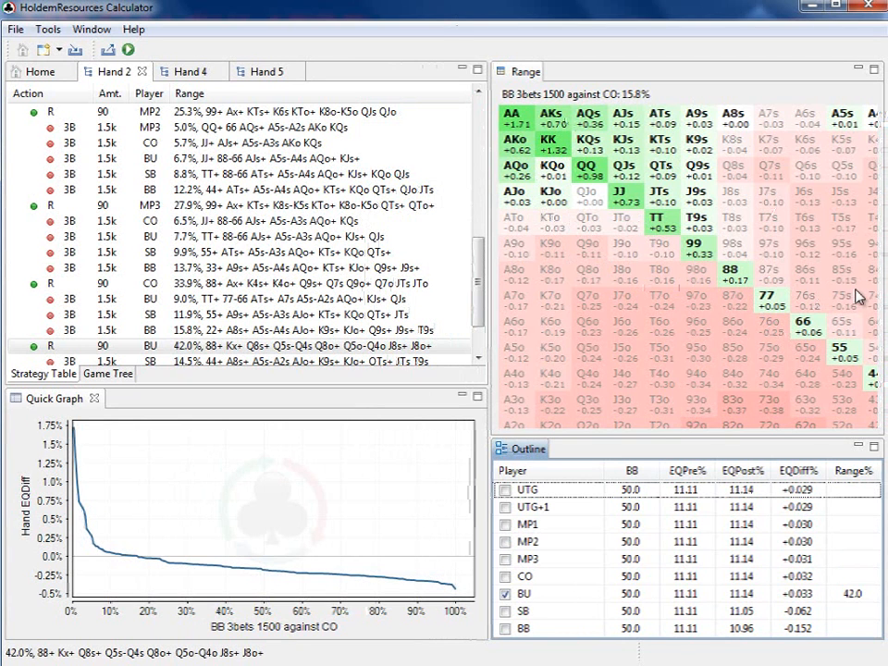
# Enlarge the Outline view upward and start a new Raise/Fold Hand up to its basic hand data
pyautogui.moveTo(693, 439); pyautogui.dragTo(698, 381)
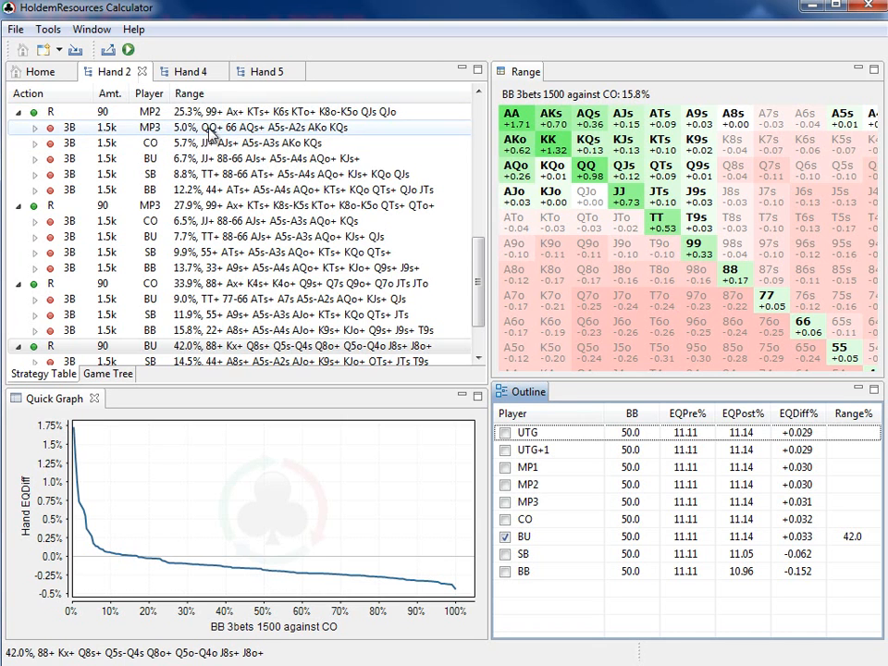
pyautogui.click(17, 29)
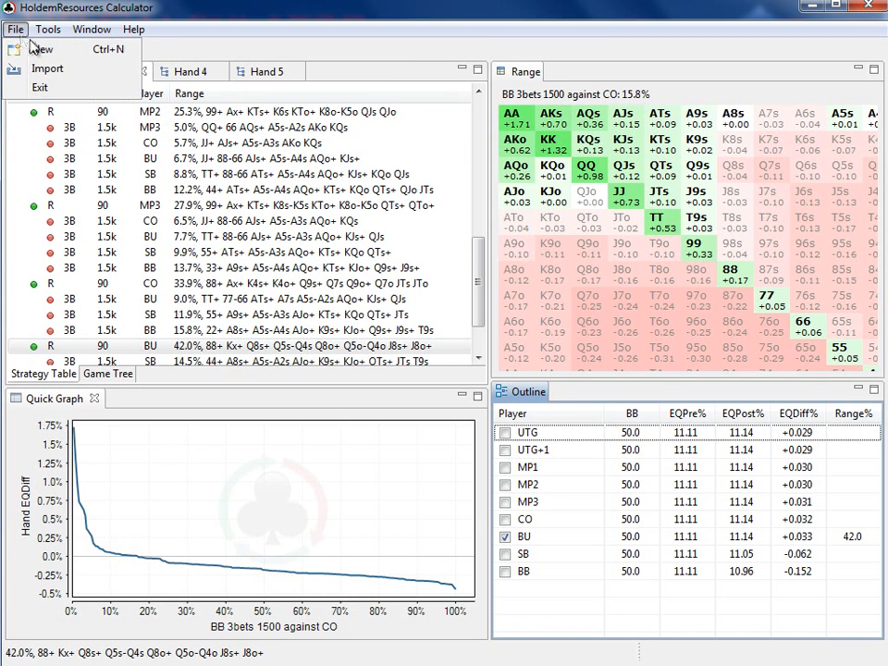
pyautogui.click(26, 48)
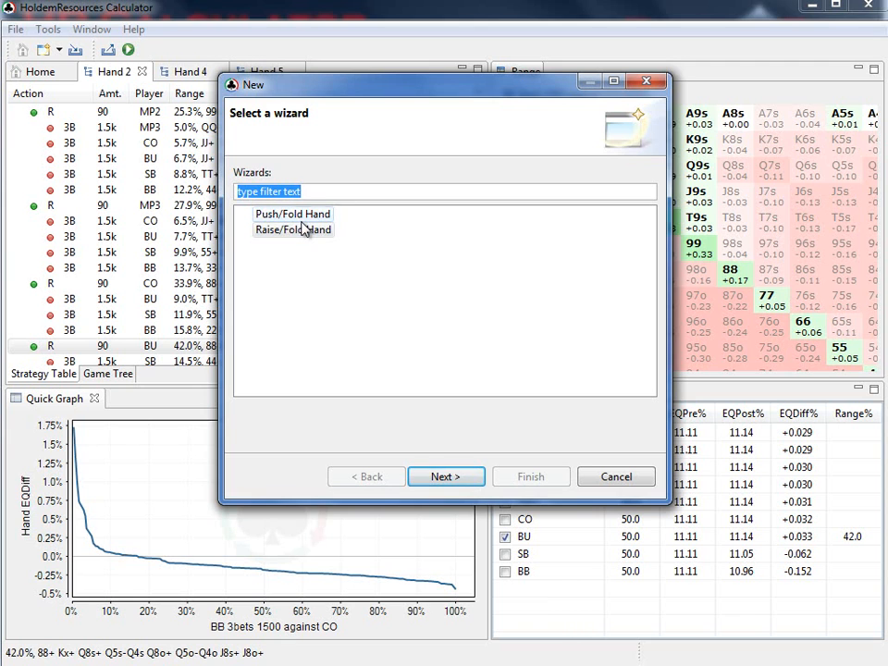
pyautogui.click(303, 231)
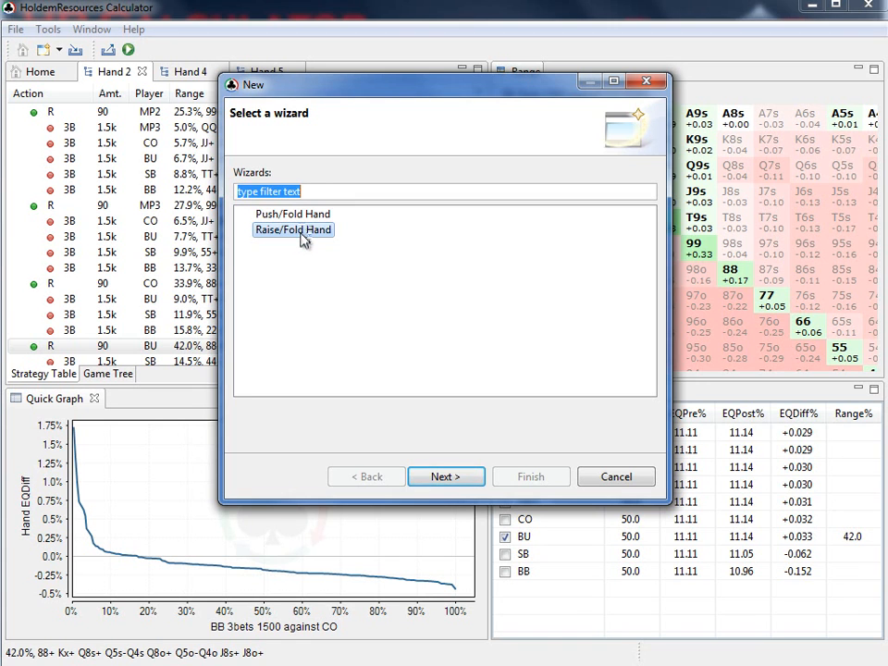
pyautogui.click(437, 479)
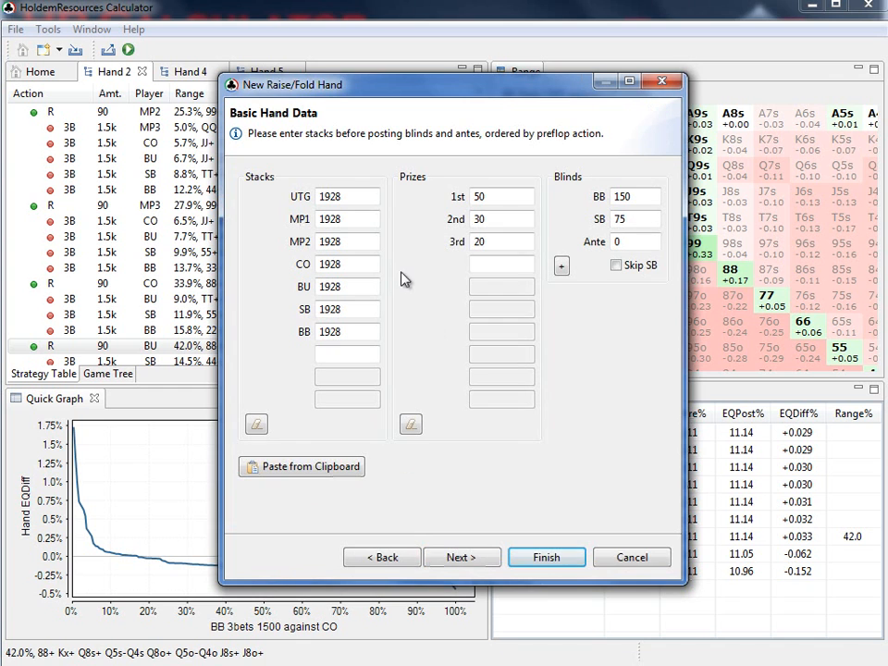
# Set the starting stacks of UTG, MP1 and MP2 to 1500 each
pyautogui.doubleClick(354, 196)
pyautogui.write('1500')
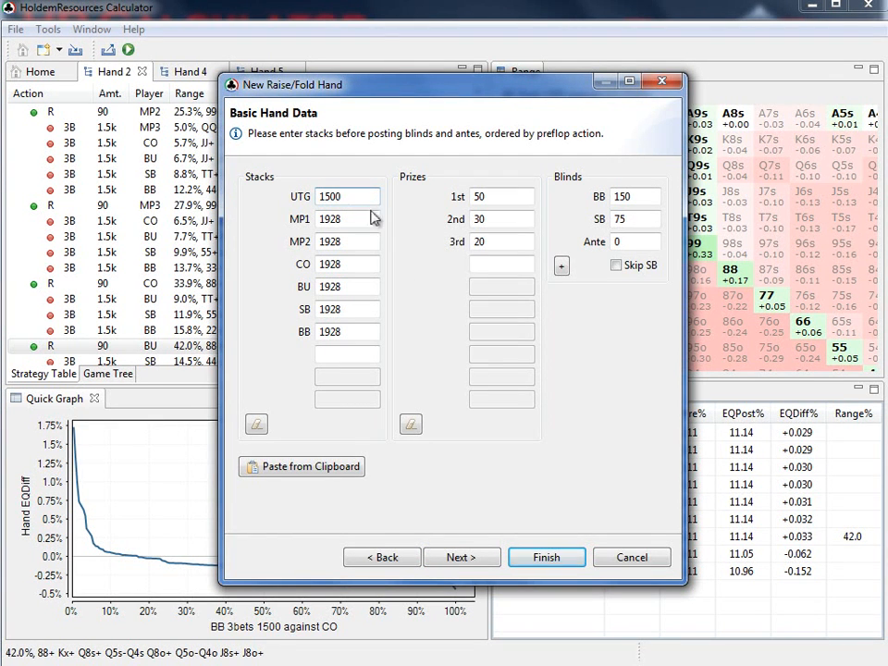
pyautogui.doubleClick(361, 218)
pyautogui.write('1500')
pyautogui.doubleClick(336, 241)
pyautogui.write('150')
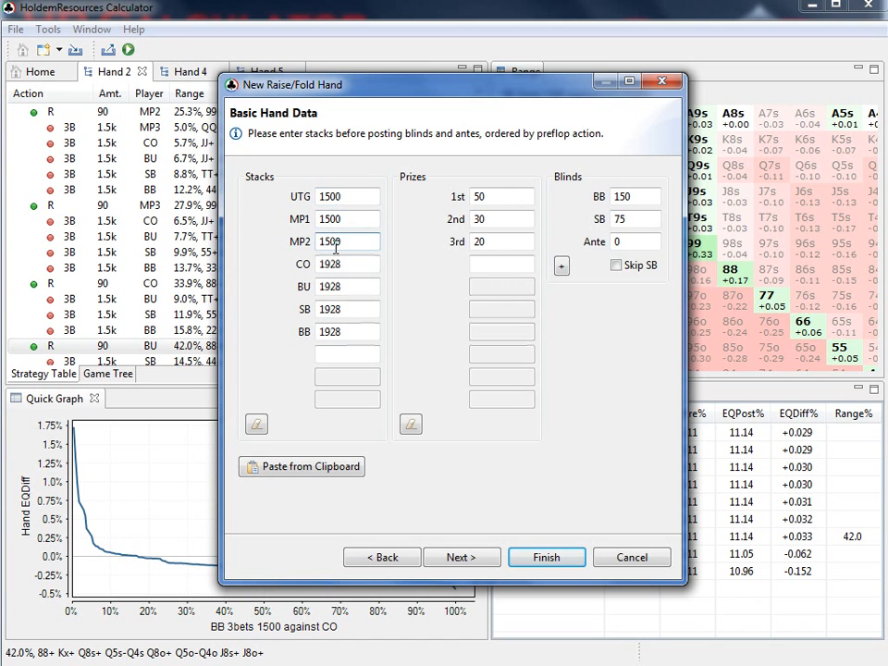
# Set the starting stacks of CO, BU, SB and BB to 1500 each
pyautogui.doubleClick(342, 266)
pyautogui.write('1500')
pyautogui.doubleClick(341, 287)
pyautogui.write('150')
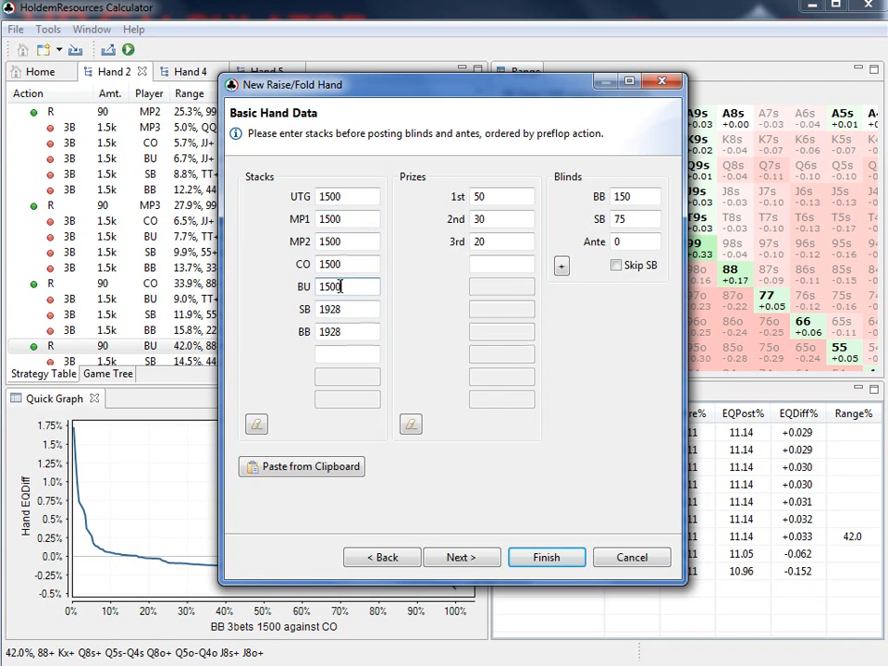
pyautogui.doubleClick(335, 309)
pyautogui.write('1500')
pyautogui.doubleClick(337, 332)
pyautogui.write('150')
# Add an eighth and a ninth player to the hand, each with a 1500 stack
pyautogui.click(337, 354)
pyautogui.write('1500')
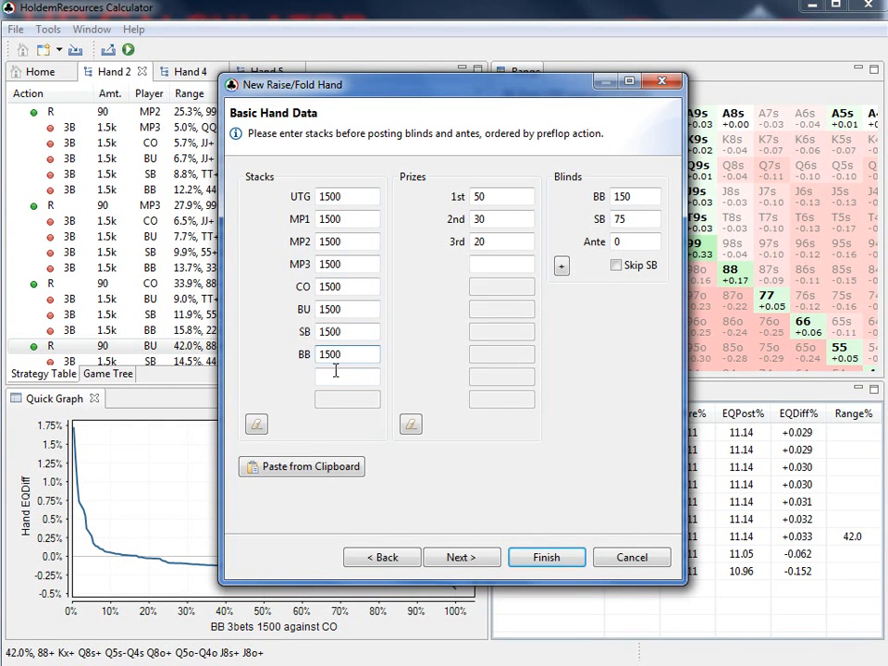
pyautogui.click(337, 380)
pyautogui.write('150')
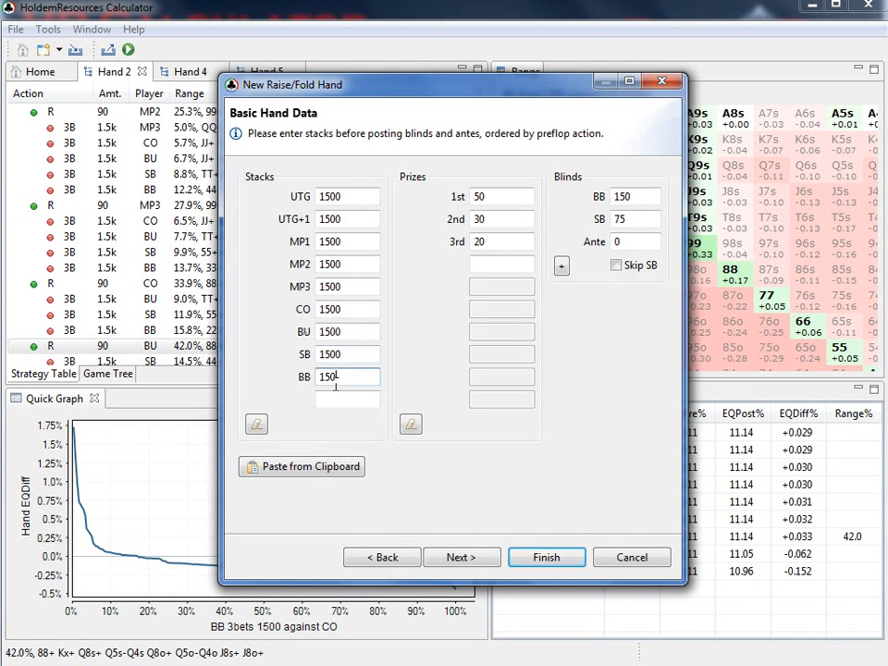
pyautogui.write('0')
# Set the blinds to 30 for the big blind and 15 for the small blind
pyautogui.doubleClick(650, 197)
pyautogui.write('30')
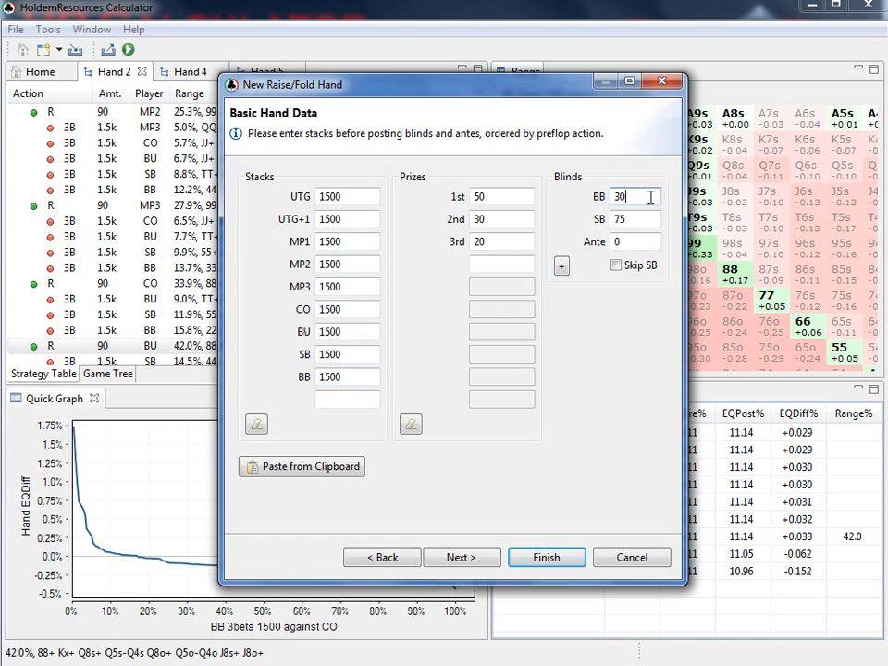
pyautogui.doubleClick(650, 217)
pyautogui.write('1')
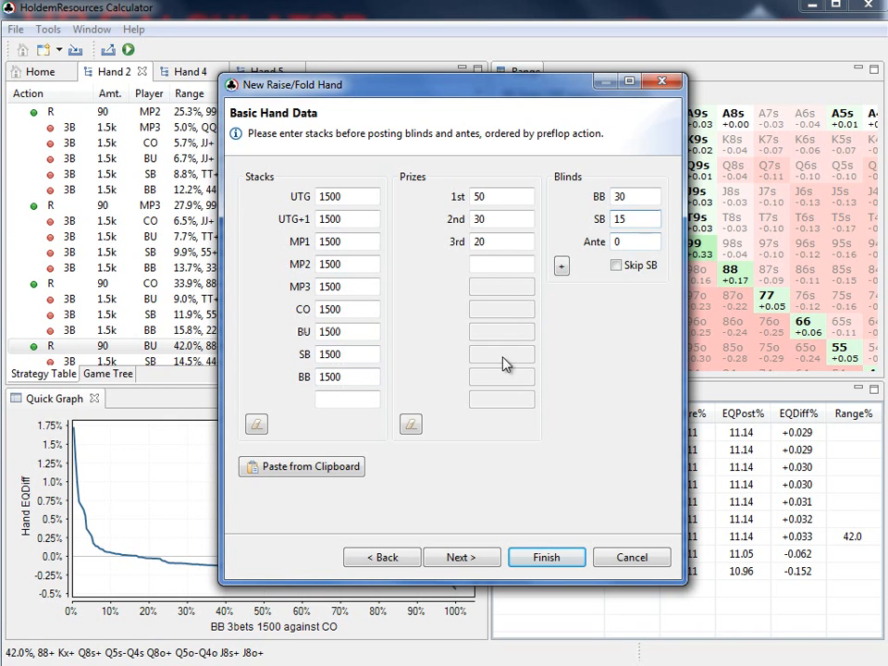
# Set the raise size to 3.00 BB in the raise setup and finish the hand to run its full calculation
pyautogui.click(455, 558)
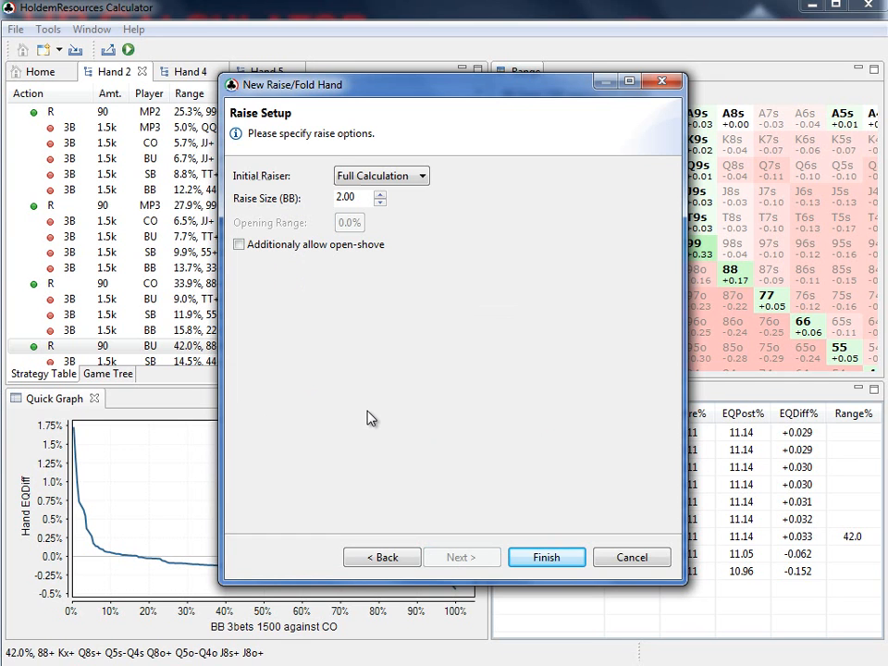
pyautogui.click(380, 195)
pyautogui.click(380, 195)
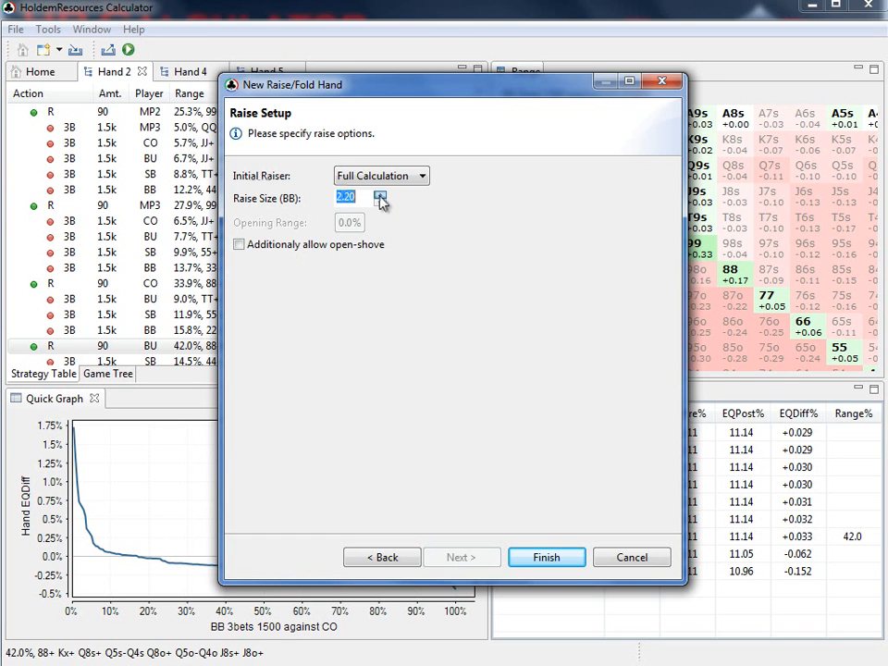
pyautogui.click(380, 197)
pyautogui.click(381, 196)
pyautogui.click(380, 197)
pyautogui.click(380, 196)
pyautogui.click(380, 196)
pyautogui.click(380, 196)
pyautogui.click(381, 196)
pyautogui.click(380, 197)
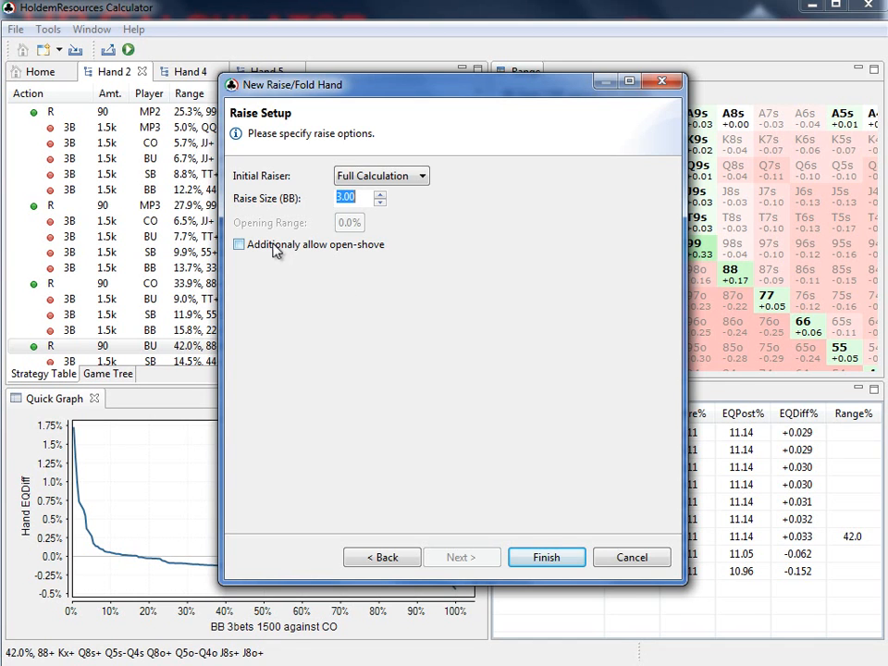
pyautogui.click(544, 558)
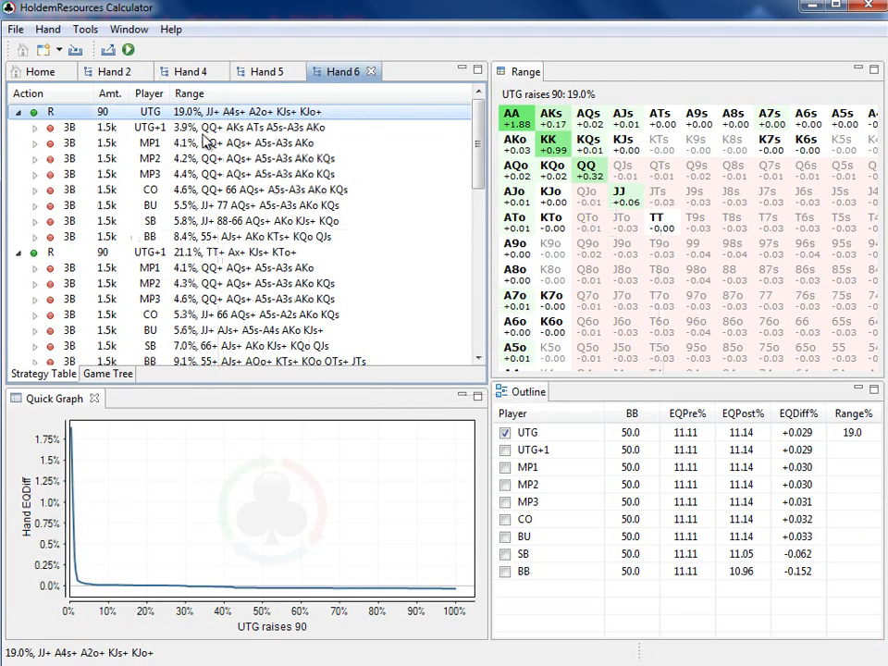
pyautogui.click(17, 31)
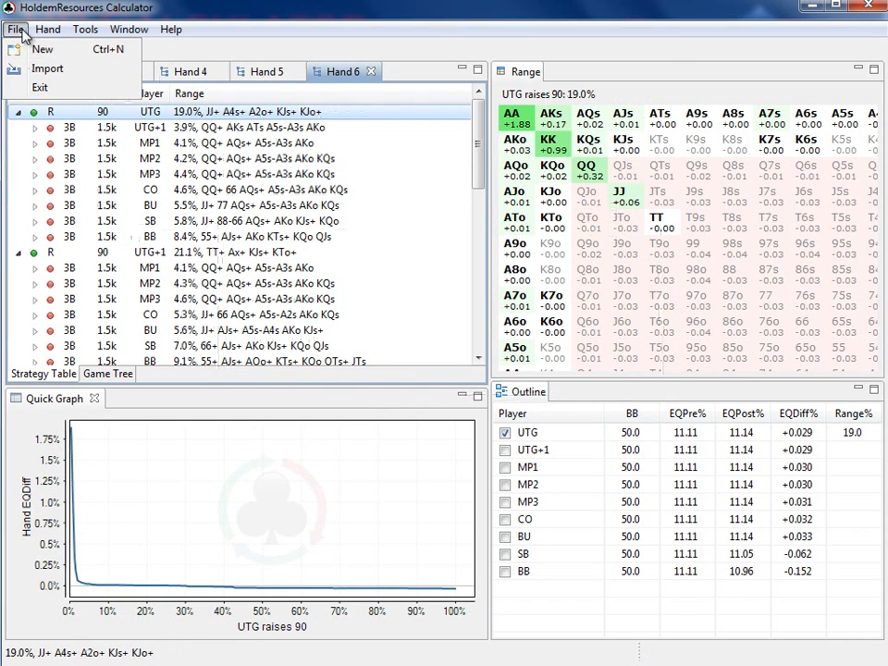
pyautogui.click(18, 51)
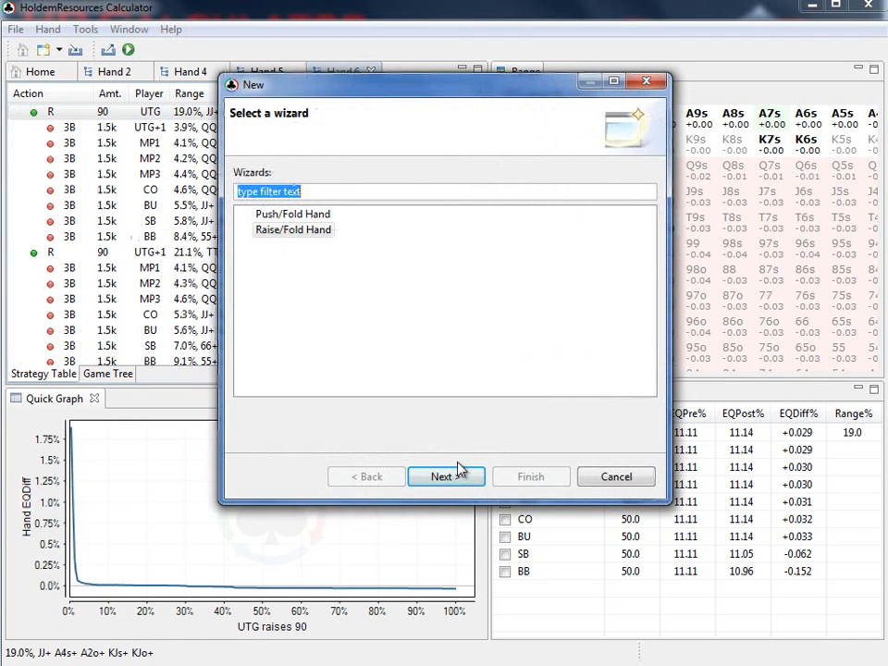
pyautogui.click(460, 476)
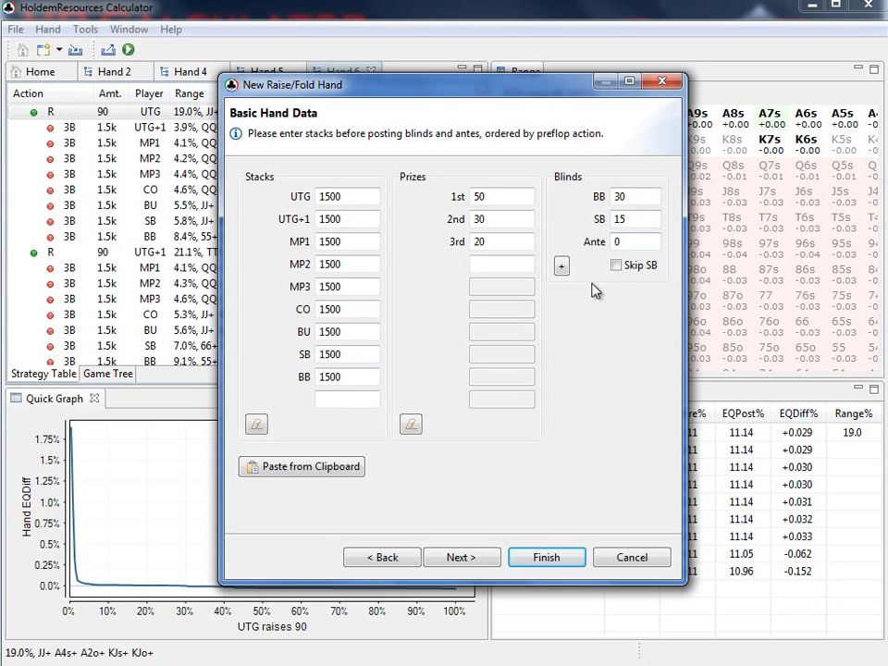
pyautogui.click(468, 558)
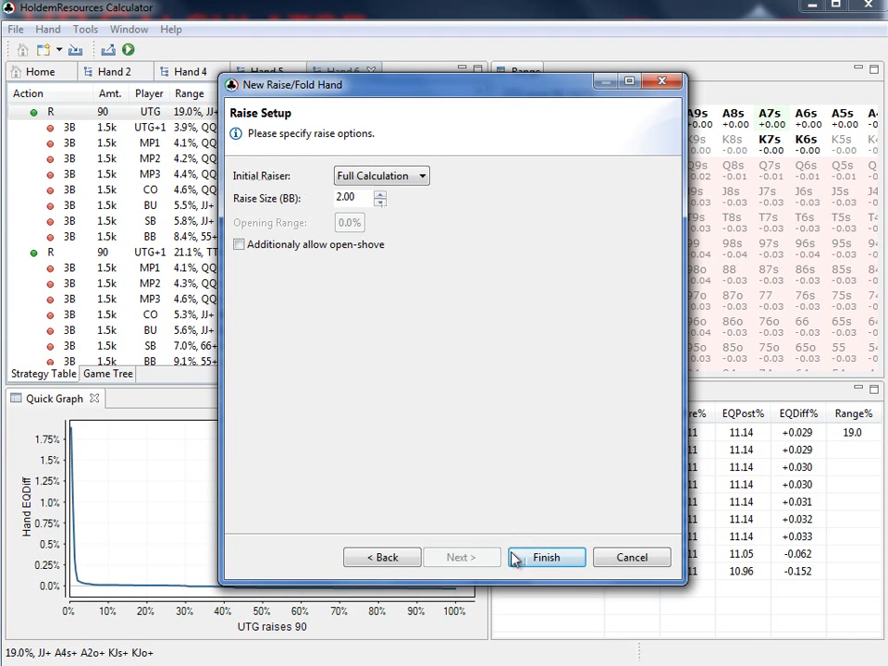
pyautogui.click(616, 560)
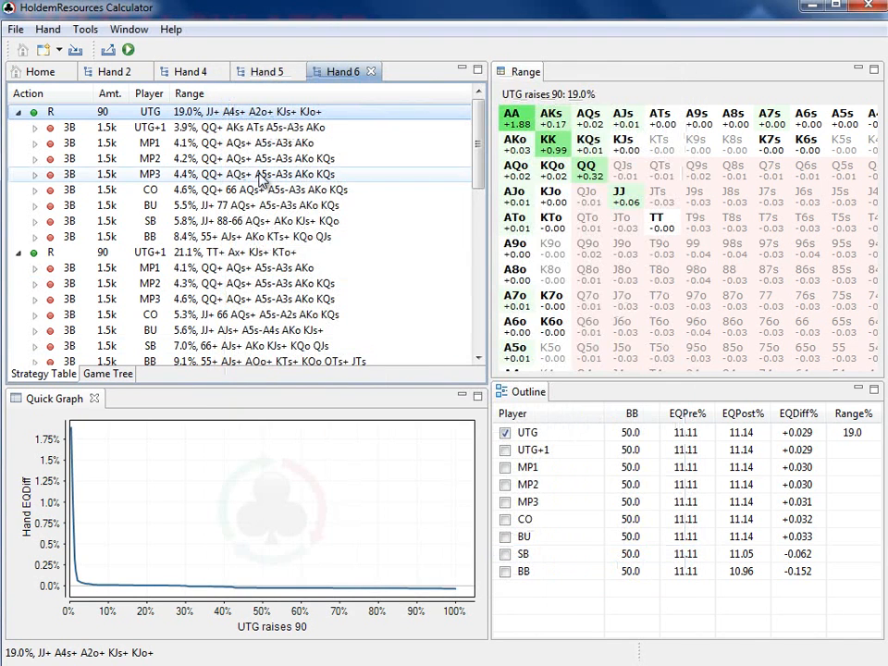
# Compare the UTG opening raise range in Hand 2 with the one in Hand 6
pyautogui.click(118, 76)
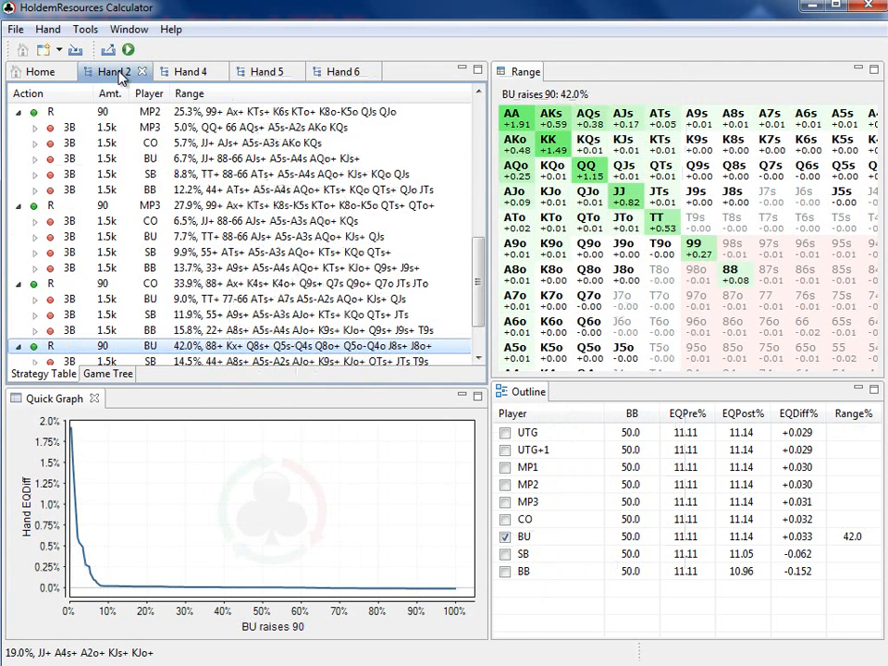
pyautogui.moveTo(479, 282); pyautogui.dragTo(480, 149)
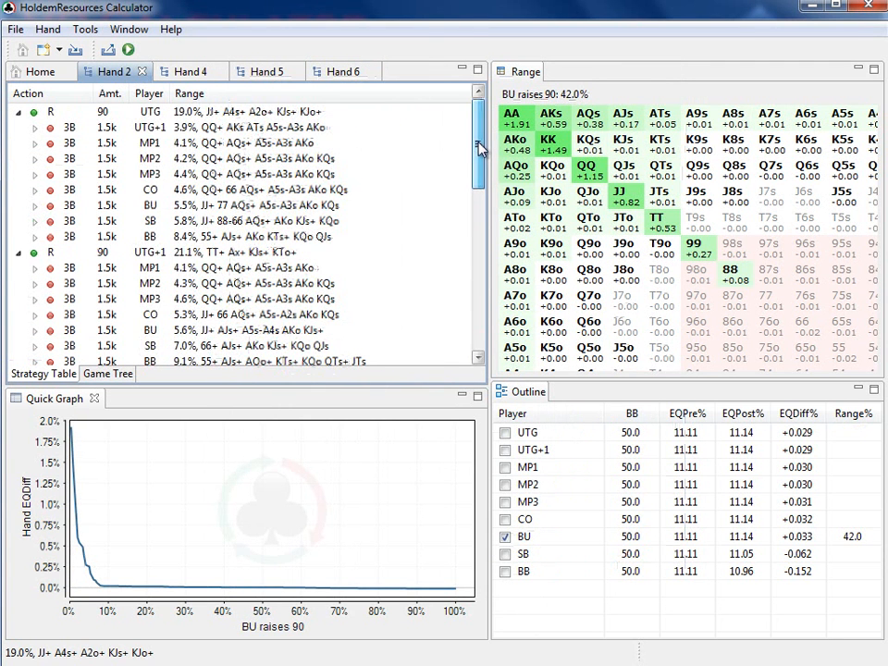
pyautogui.click(327, 112)
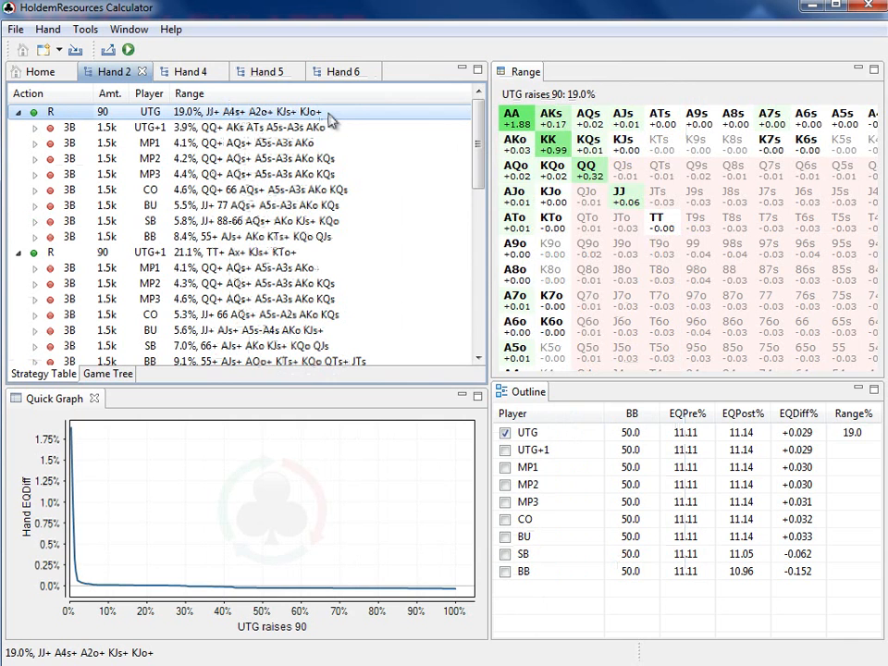
pyautogui.click(341, 73)
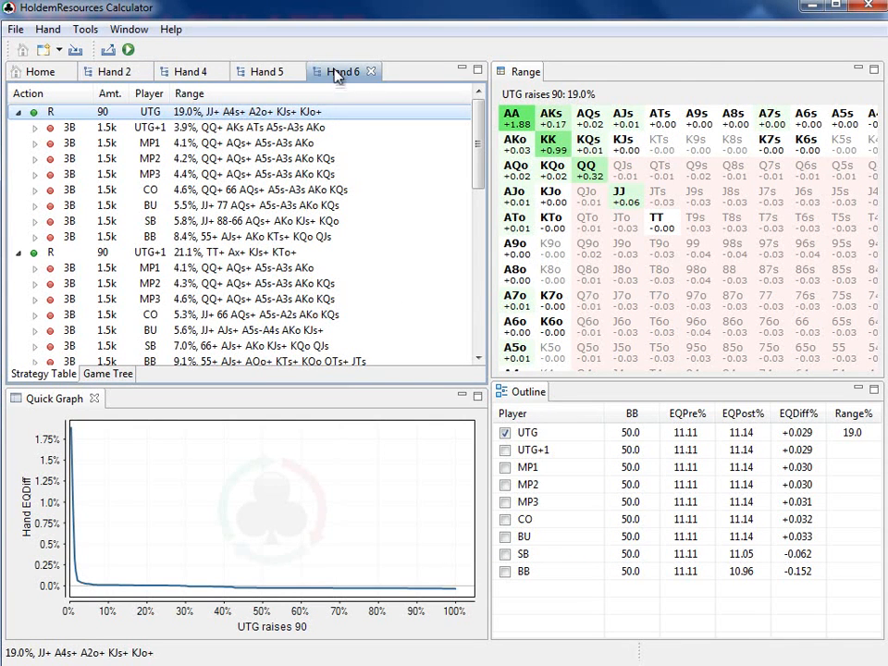
pyautogui.click(123, 79)
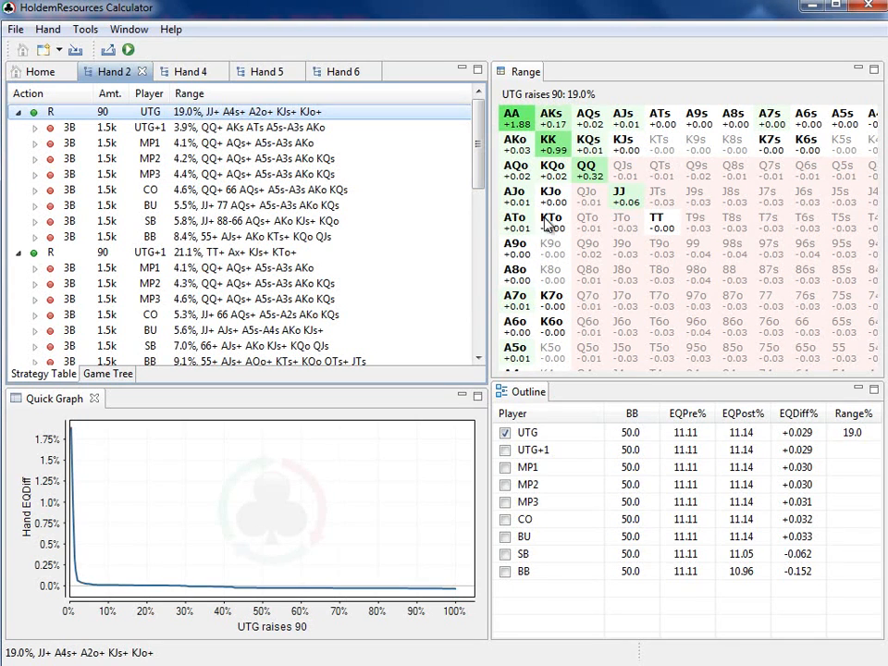
# Enlarge the Range view in width and height until the whole starting-hand matrix fits
pyautogui.moveTo(491, 203); pyautogui.dragTo(420, 205)
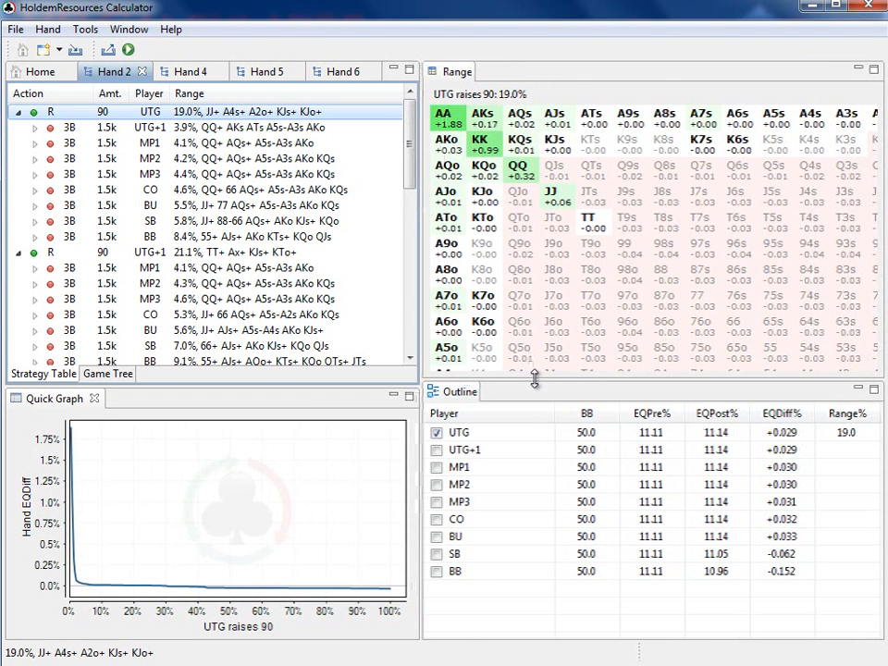
pyautogui.moveTo(535, 379); pyautogui.dragTo(546, 456)
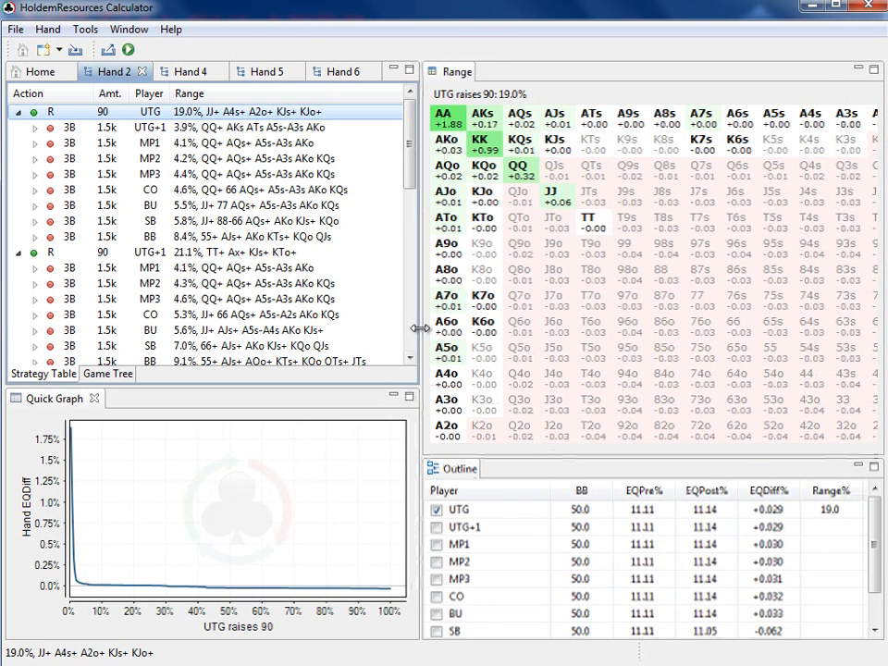
pyautogui.moveTo(420, 329); pyautogui.dragTo(392, 328)
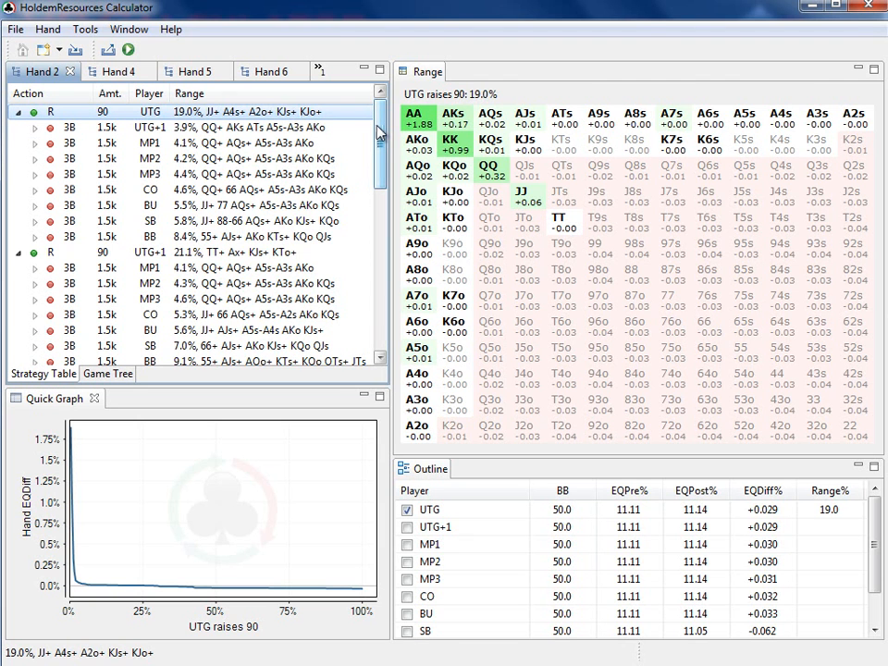
# Examine the opening raise ranges of MP3, CO and BU in Hand 2
pyautogui.moveTo(377, 133); pyautogui.dragTo(379, 281)
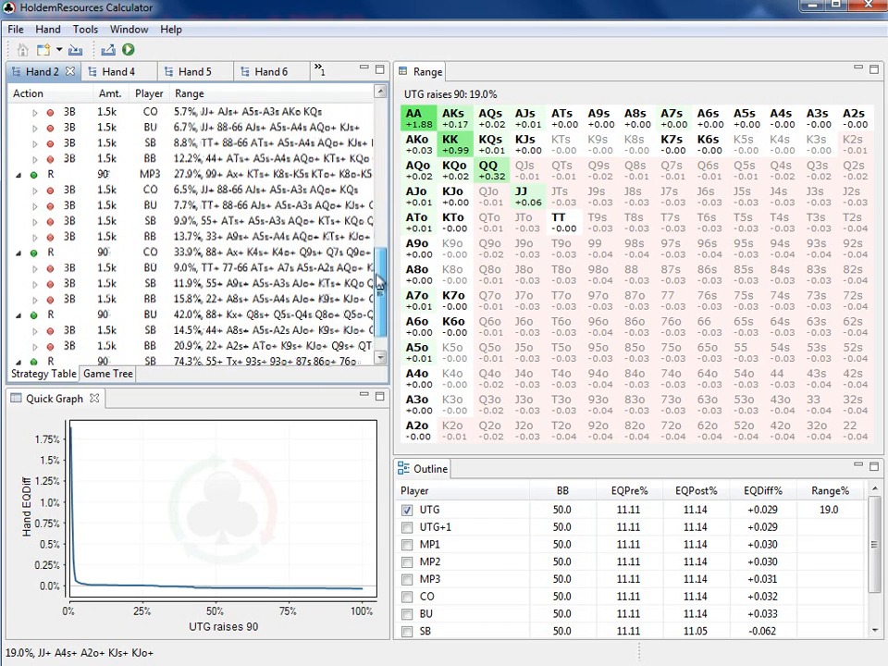
pyautogui.click(197, 176)
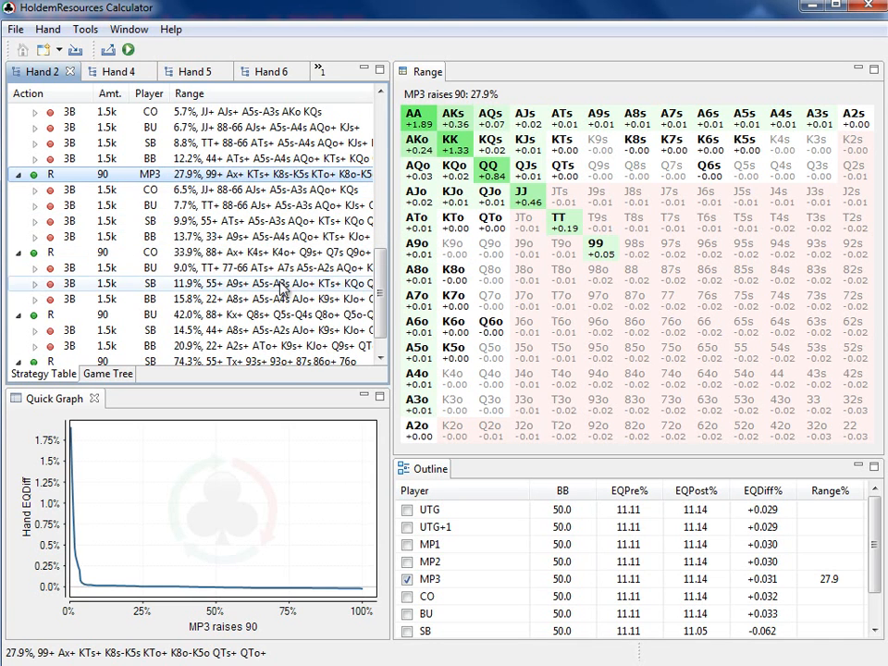
pyautogui.click(283, 254)
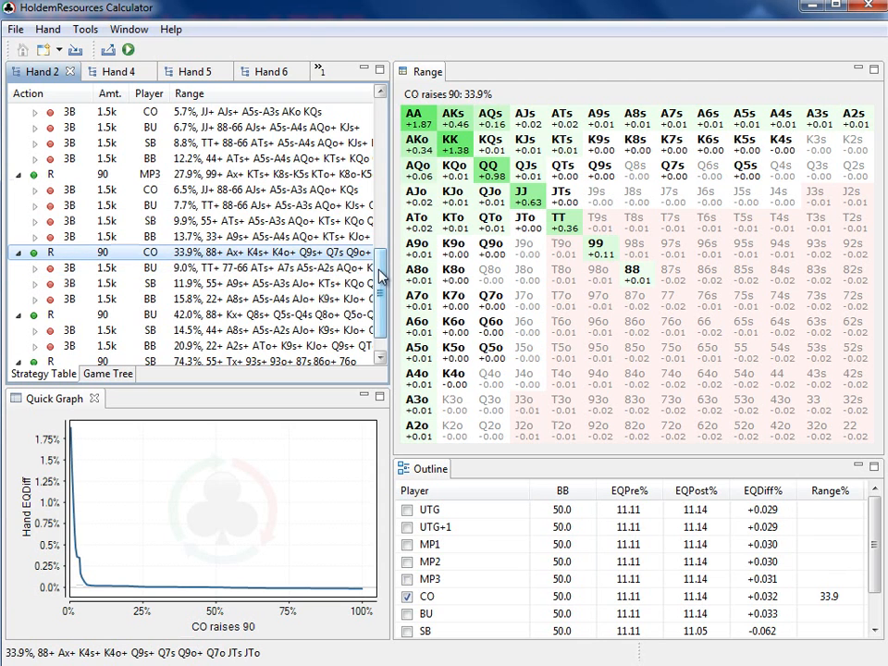
pyautogui.moveTo(380, 275); pyautogui.dragTo(379, 288)
pyautogui.click(331, 288)
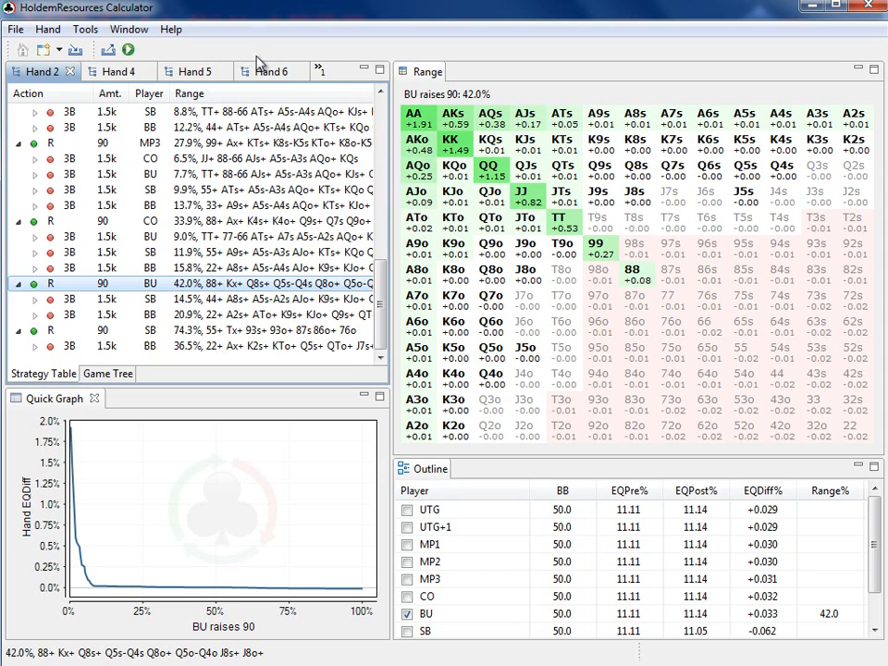
# Start a new Raise/Fold hand with nine 1500 stacks and set the blinds to BB 20 and SB 10
pyautogui.click(19, 30)
pyautogui.click(37, 49)
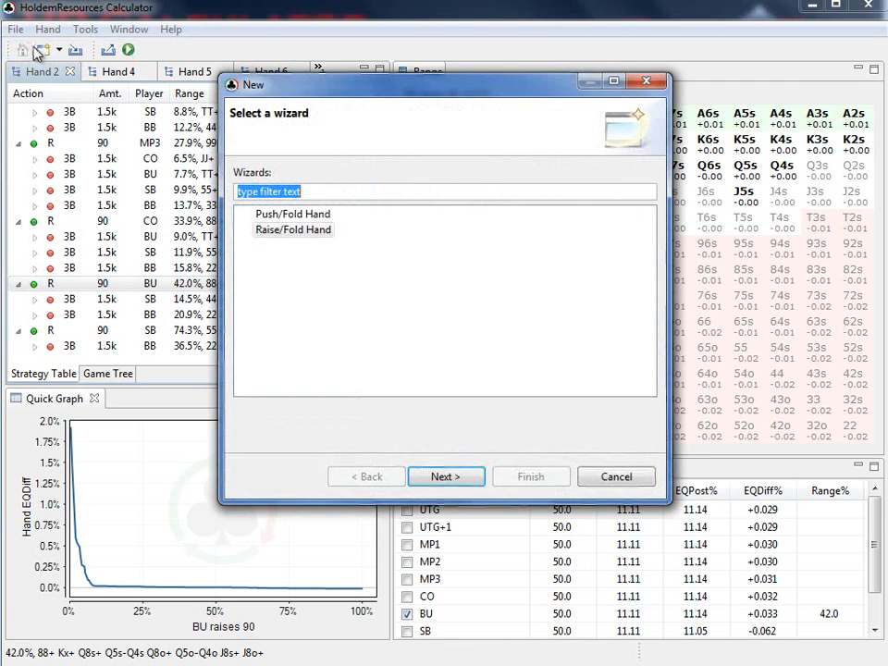
pyautogui.click(445, 477)
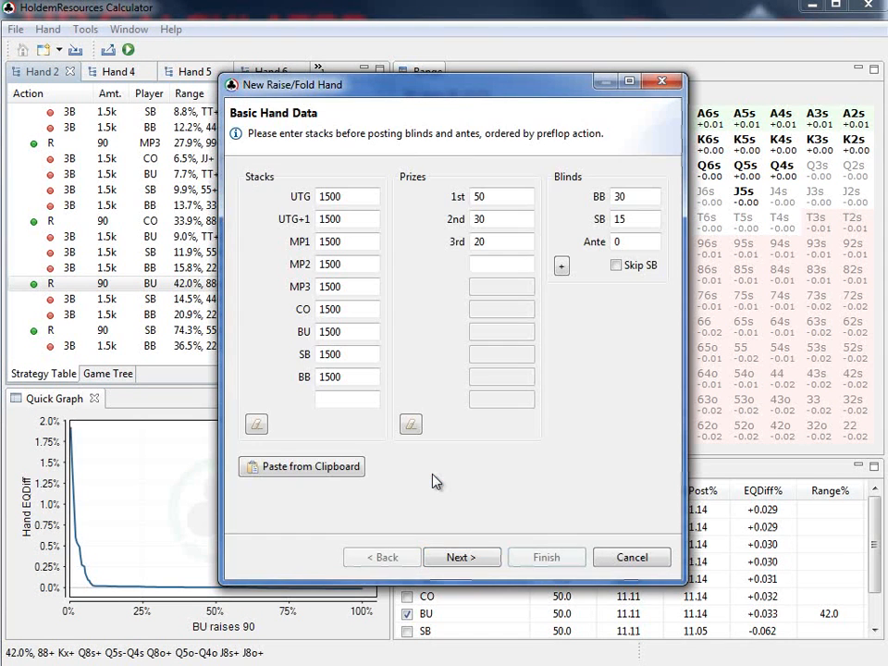
pyautogui.doubleClick(628, 200)
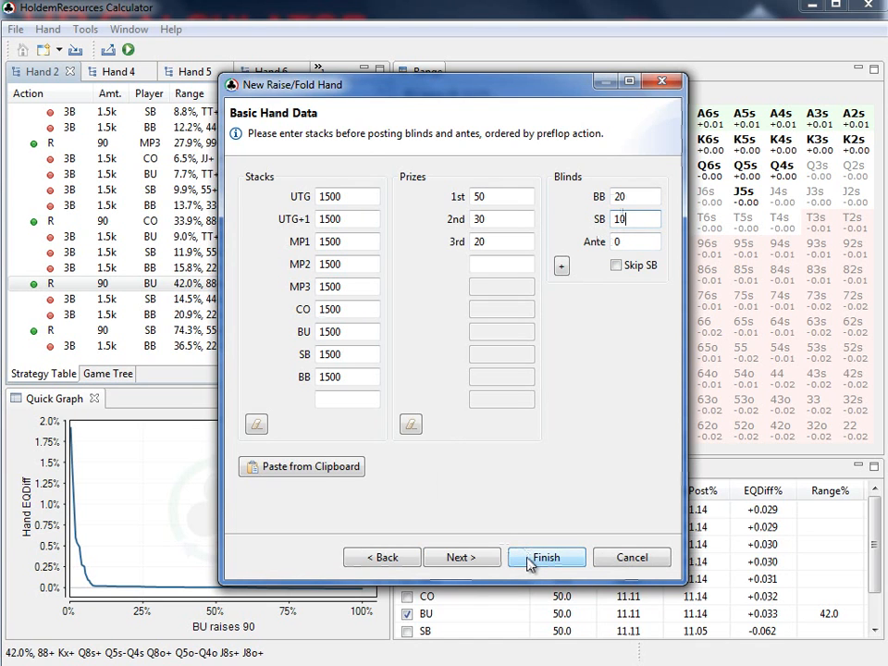
# Set the raise size to 3.00 BB and run the full calculation, moving its progress dialog clear of the Range view
pyautogui.click(470, 559)
pyautogui.click(379, 196)
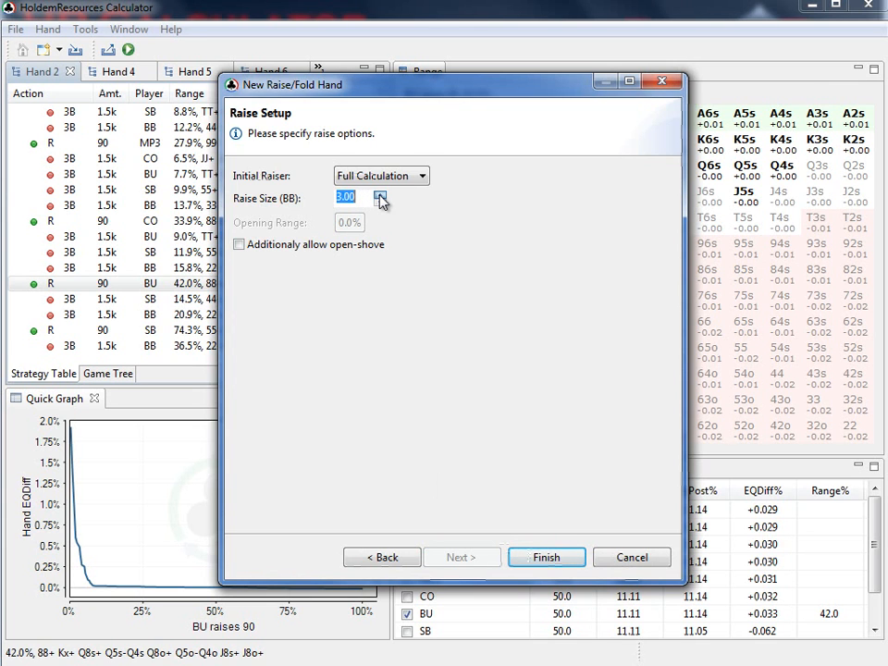
pyautogui.click(544, 559)
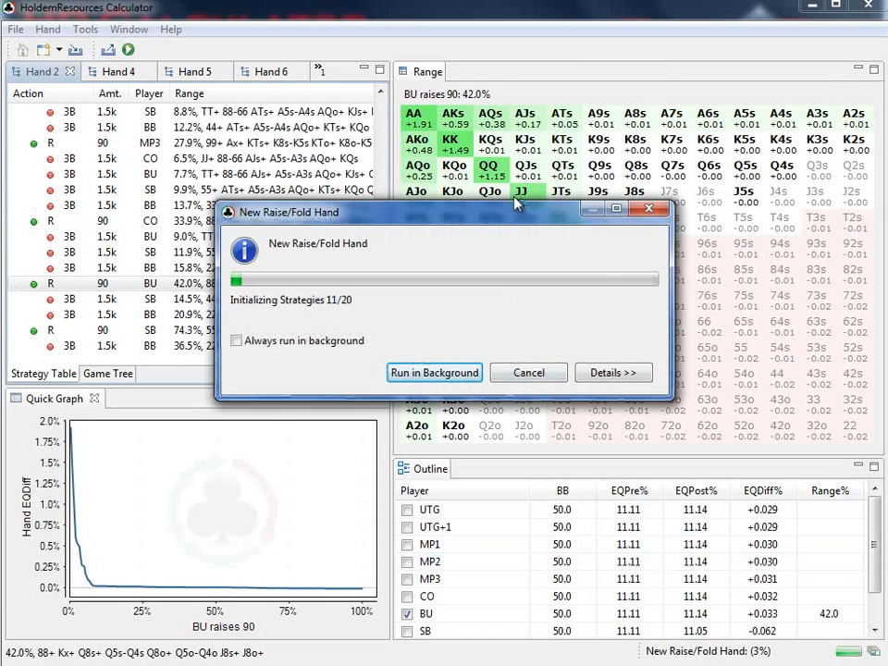
pyautogui.moveTo(512, 218); pyautogui.dragTo(887, 360)
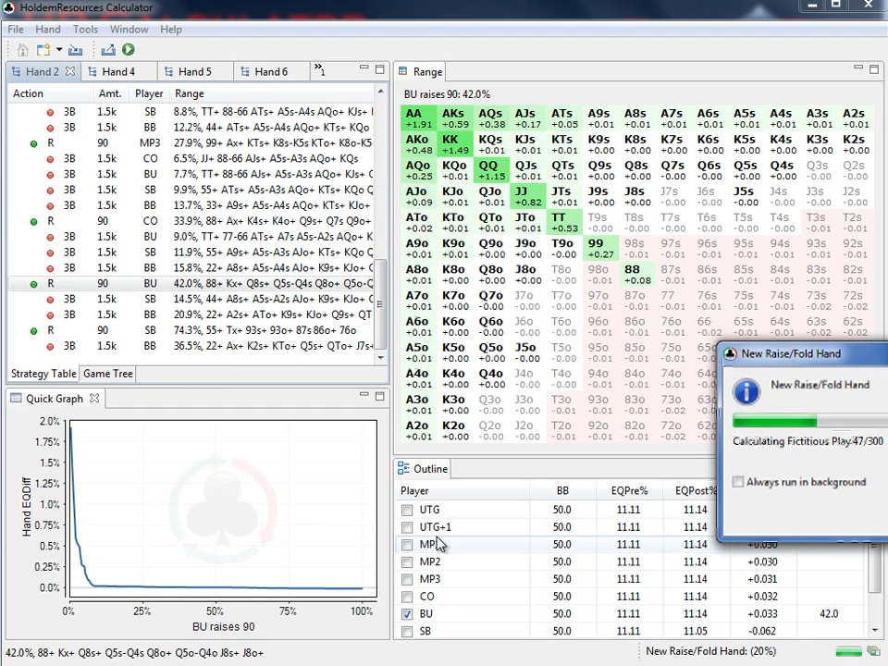
pyautogui.moveTo(810, 357); pyautogui.dragTo(860, 489)
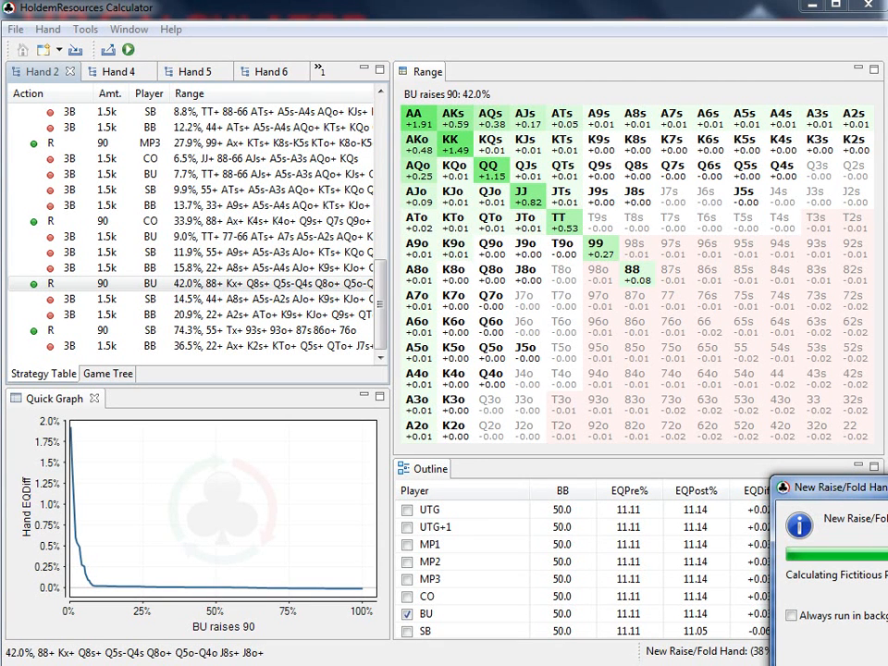
pyautogui.moveTo(886, 494); pyautogui.dragTo(798, 383)
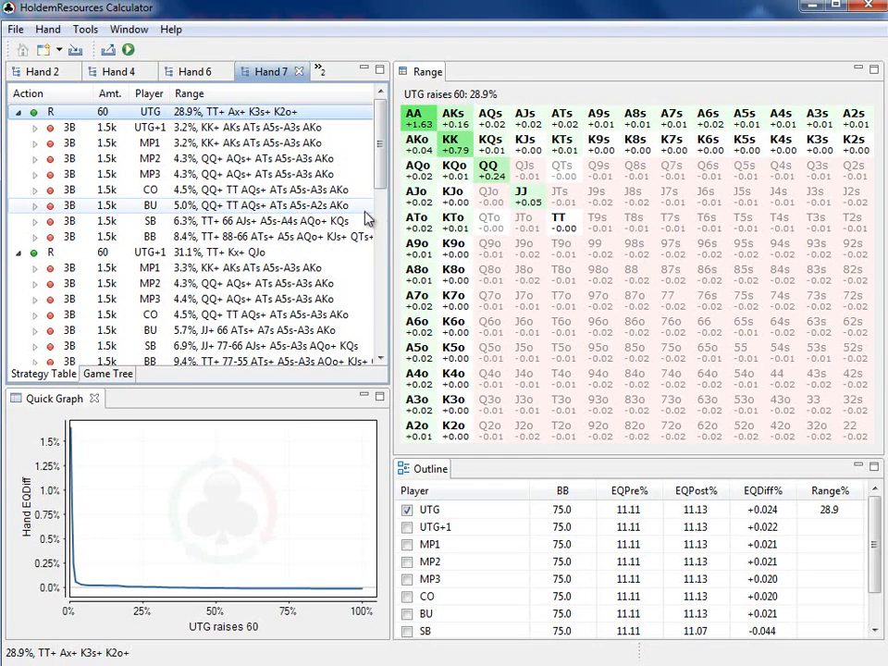
# Examine the BU opening raise range in Hand 7 and minimize the calculator window
pyautogui.moveTo(380, 166); pyautogui.dragTo(375, 340)
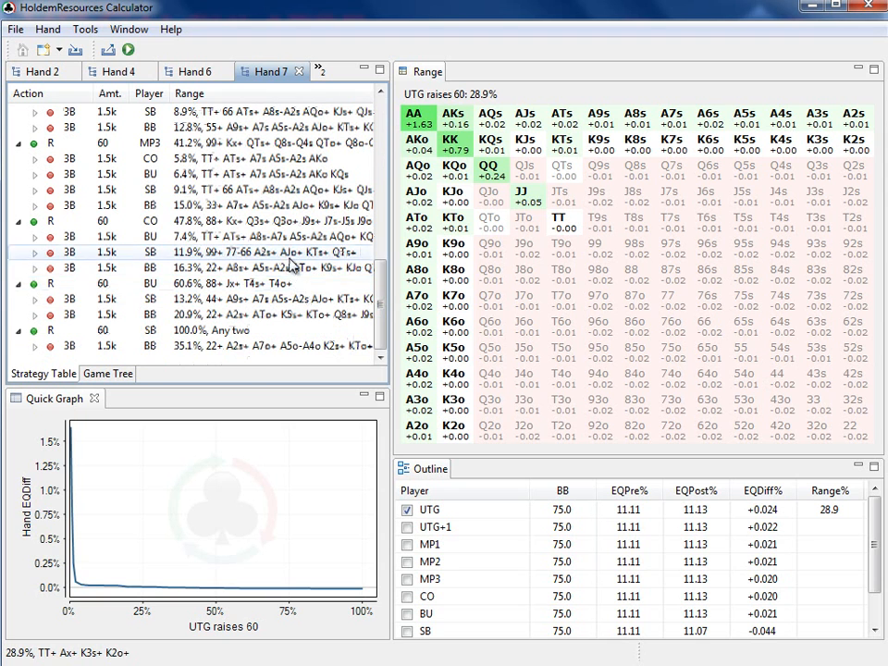
pyautogui.click(278, 285)
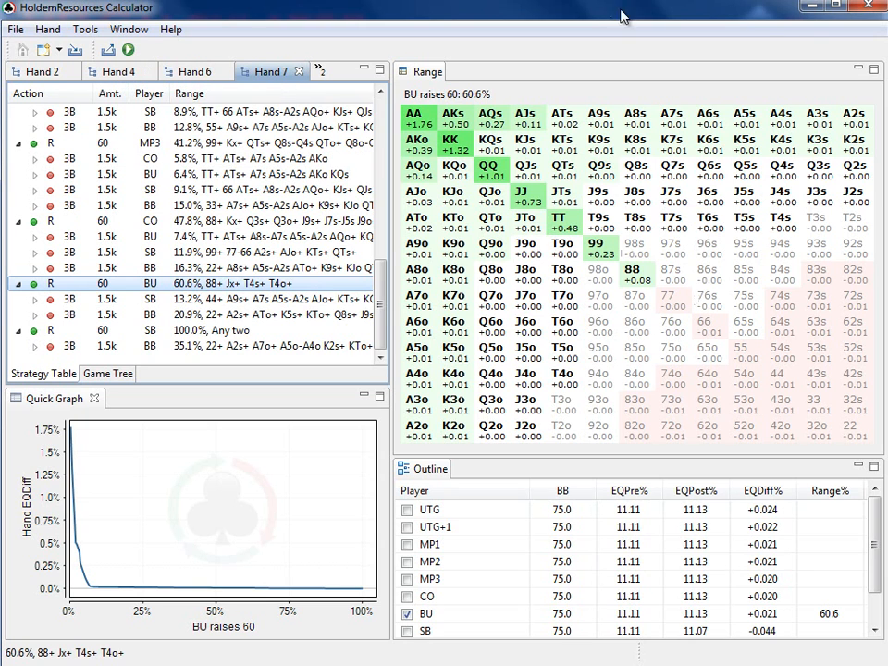
pyautogui.click(810, 9)
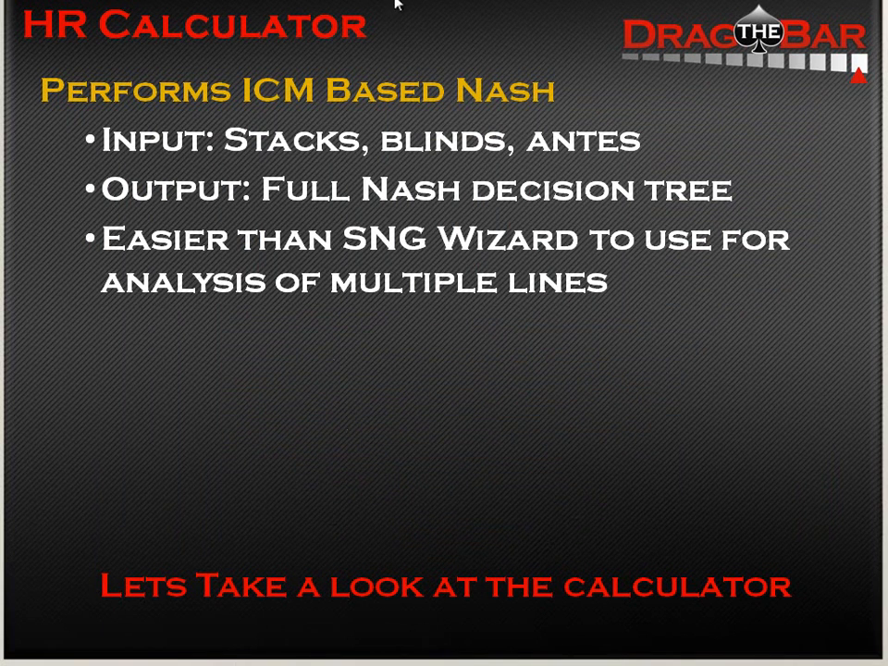
pyautogui.press('Right')
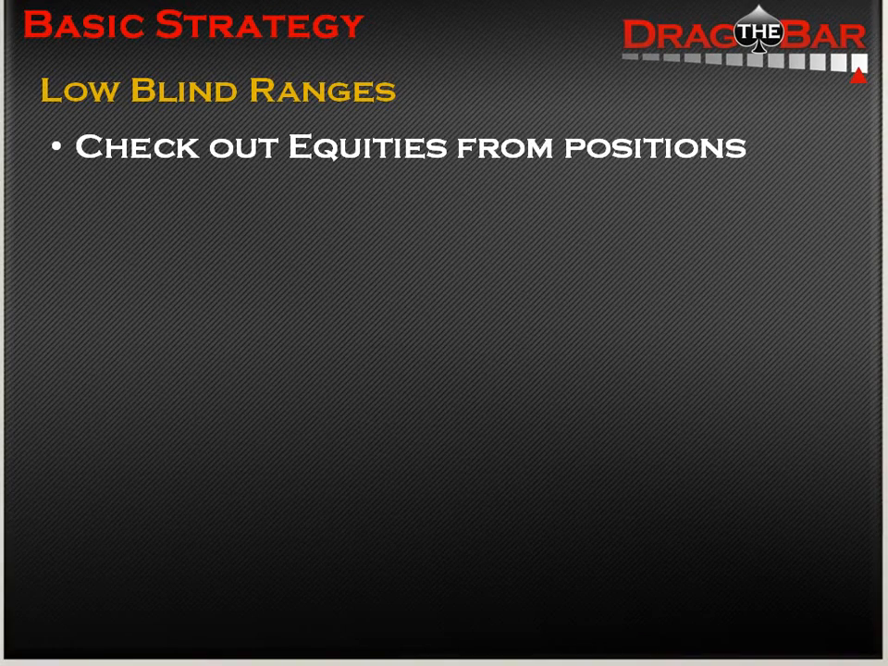
pyautogui.press('Right')
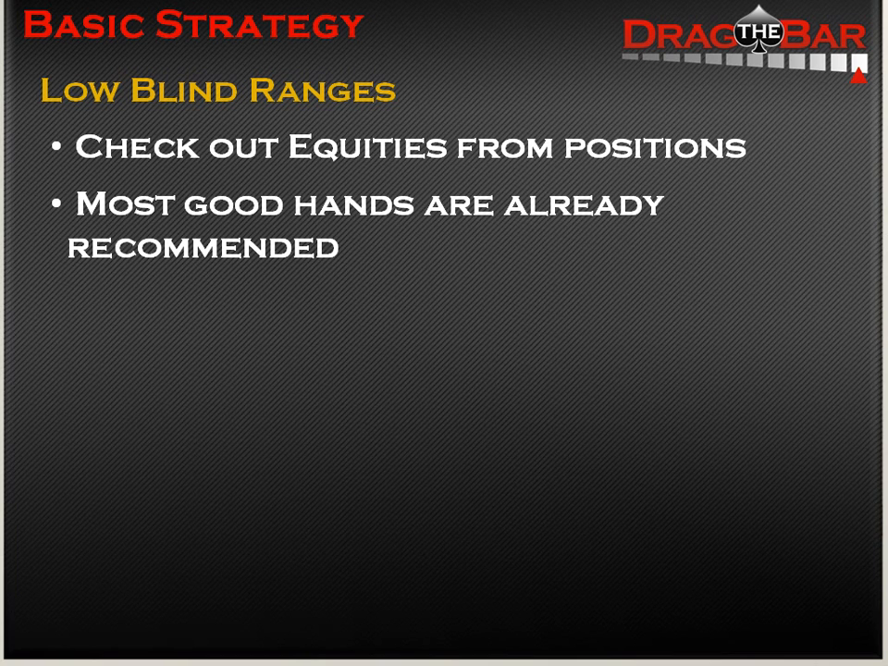
pyautogui.press('Right')
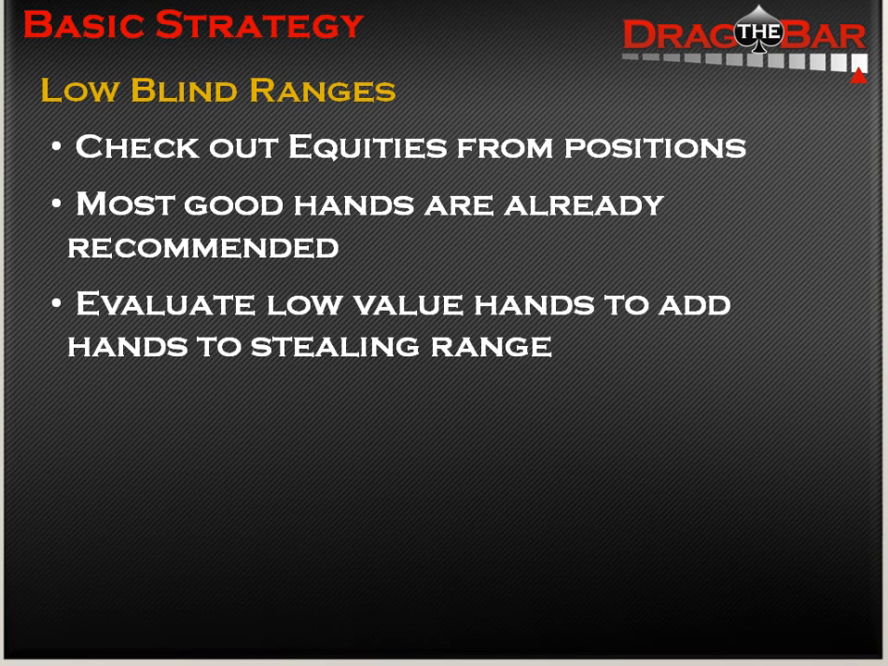
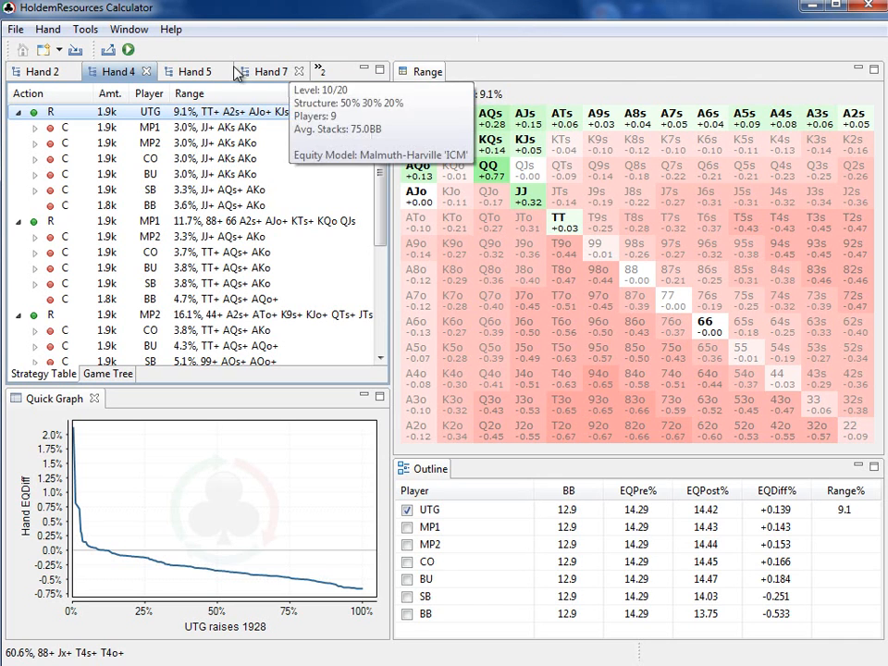
# Compare UTG's 1928 all-in range in Hand 4 with UTG's 337.5 raise range in Hand 5
pyautogui.click(198, 72)
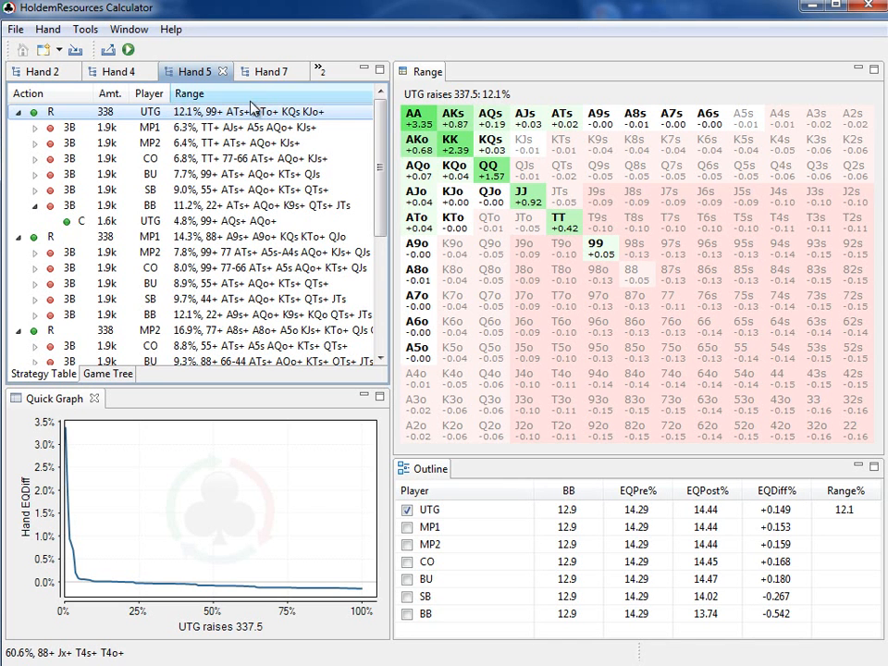
pyautogui.click(128, 72)
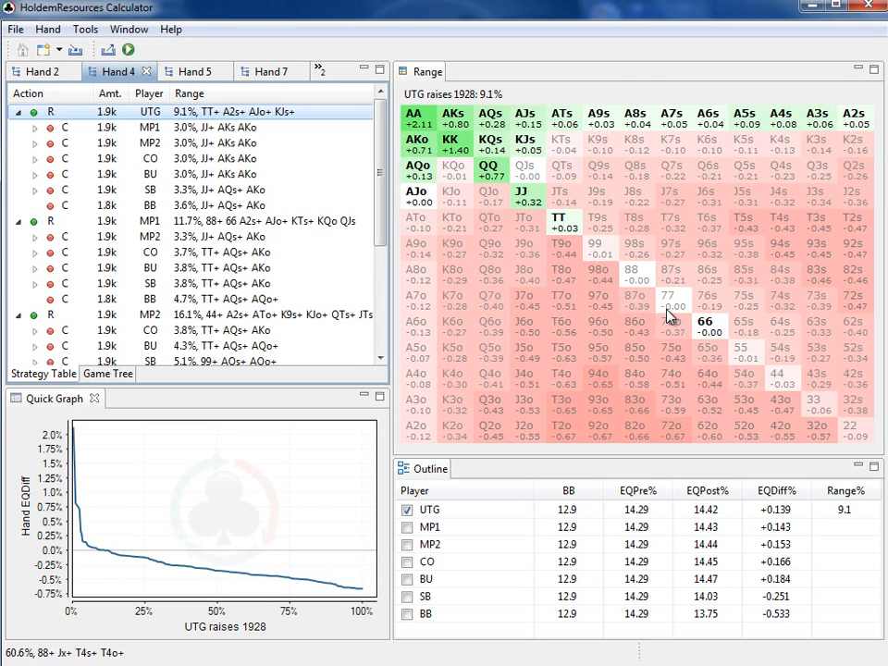
pyautogui.click(192, 74)
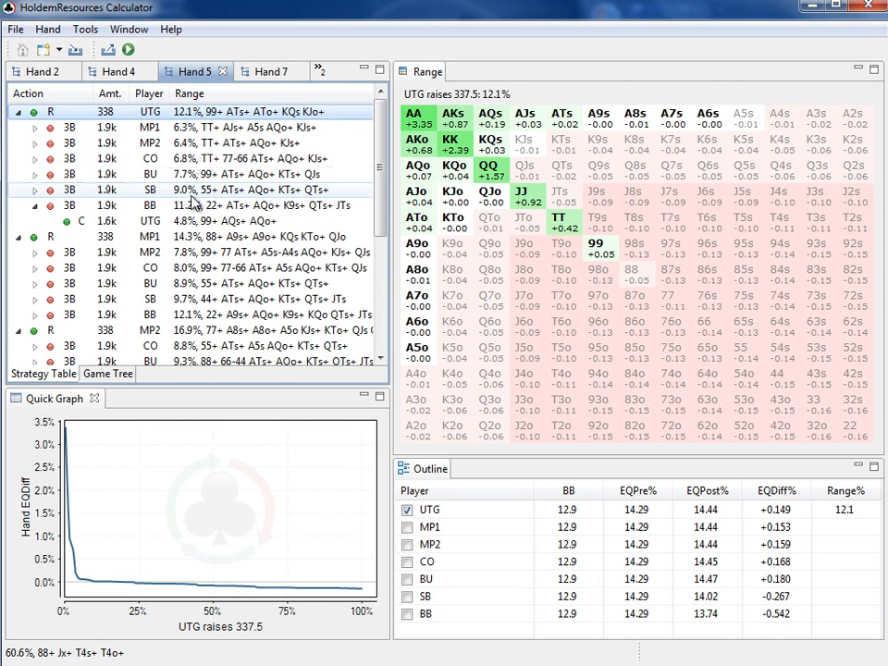
# Examine the calling ranges against the SB and BU 3-bets after UTG's raise in Hand 5
pyautogui.click(35, 190)
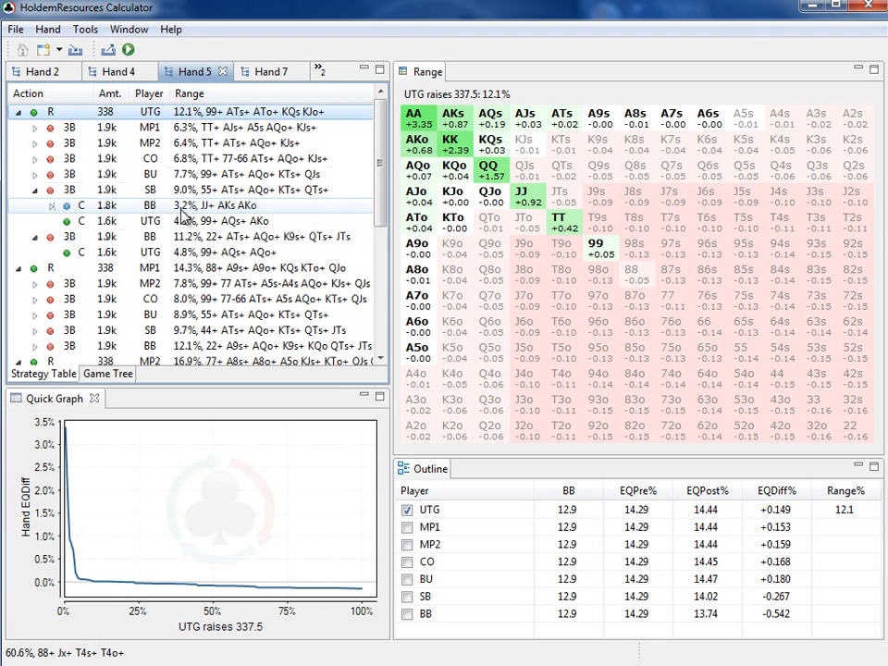
pyautogui.click(34, 190)
pyautogui.click(35, 174)
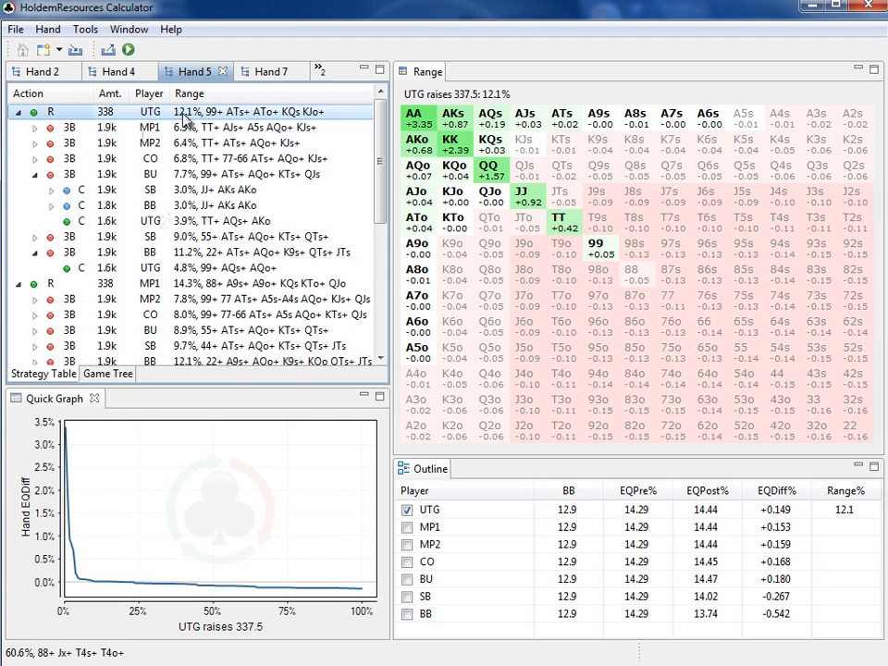
pyautogui.click(34, 175)
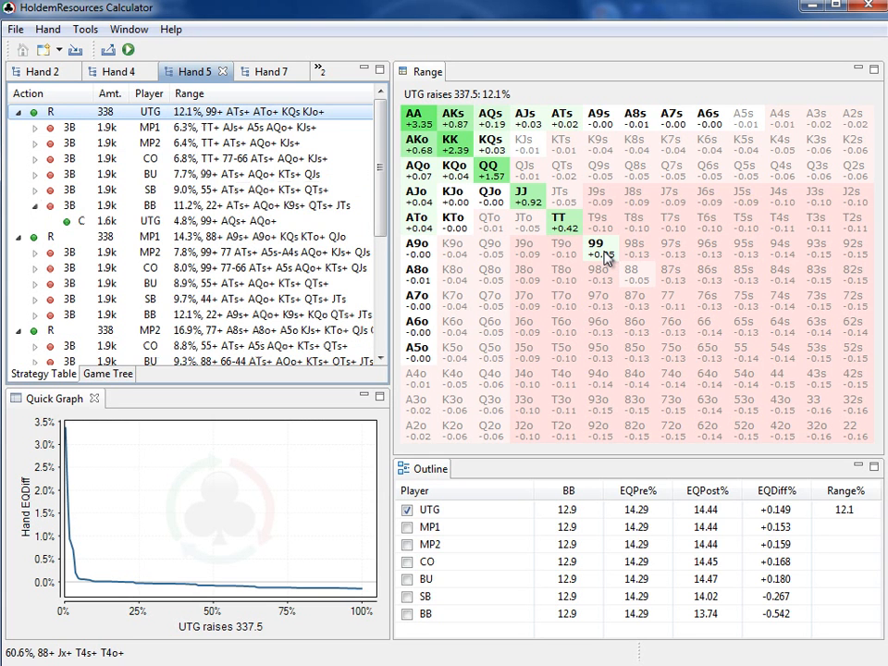
# Compare the individual hand values in the UTG range grids of Hand 4 and Hand 5
pyautogui.click(118, 71)
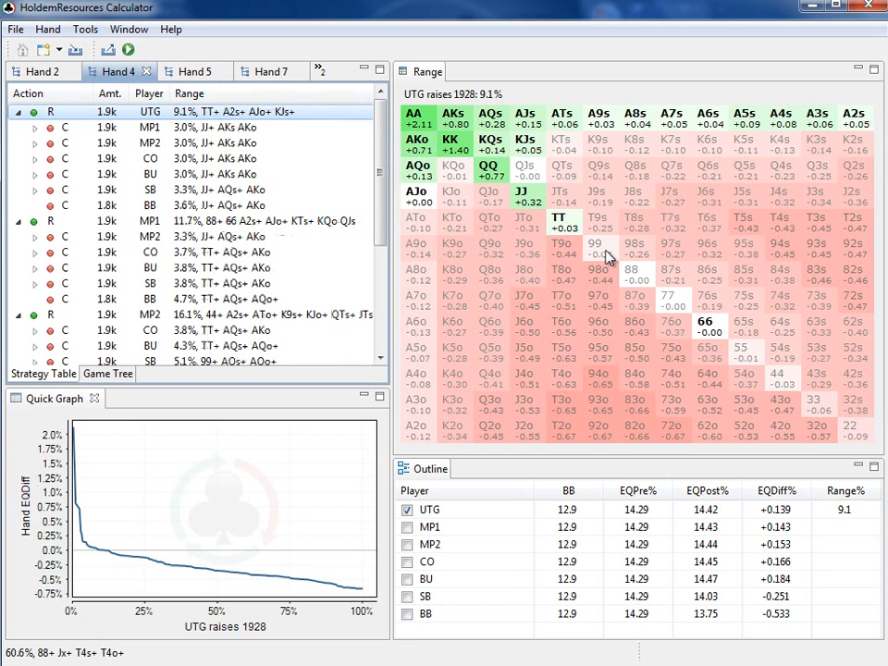
pyautogui.click(194, 72)
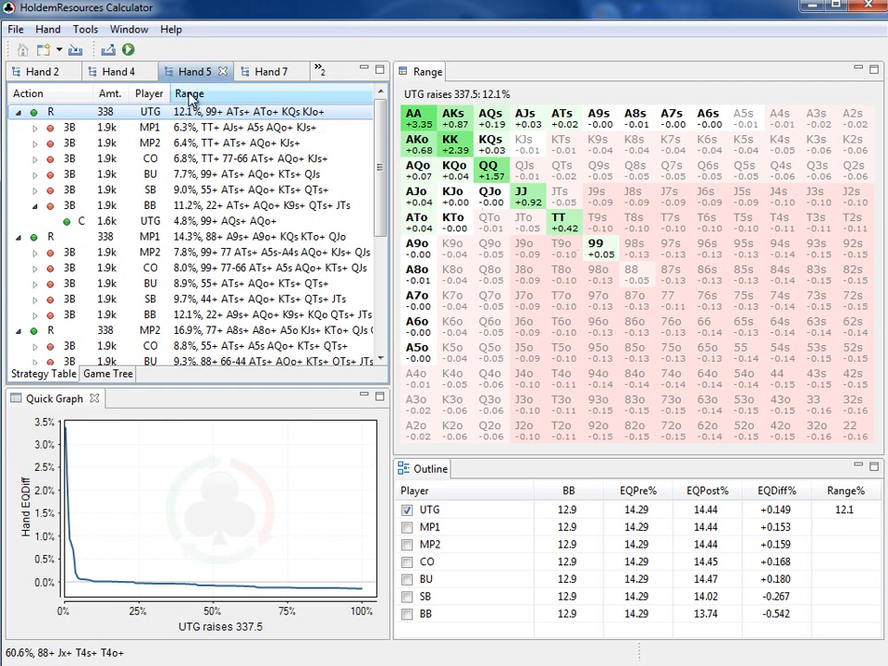
pyautogui.click(121, 75)
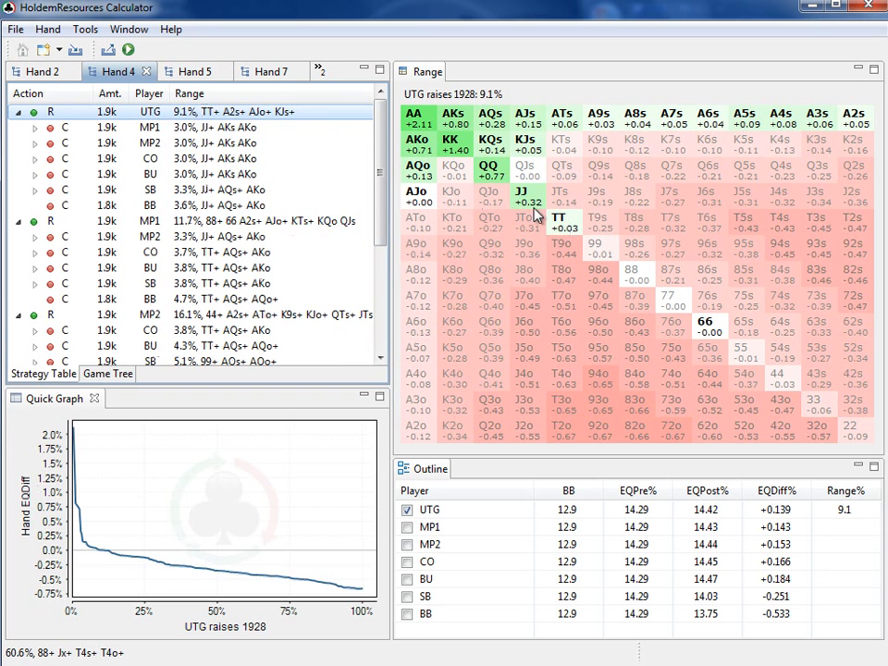
pyautogui.click(195, 76)
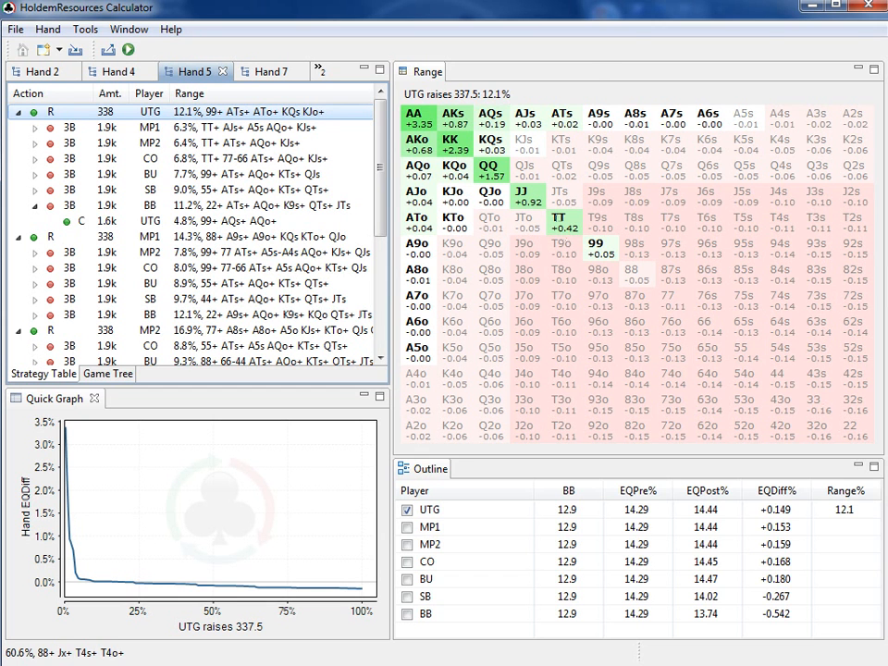
# Switch to the Book4 workbook in Excel, place its window beside the calculator, and review the 99+ and ATs+ entries
pyautogui.hotkey('alt', 'Tab')
pyautogui.moveTo(887, 11); pyautogui.dragTo(793, 16)
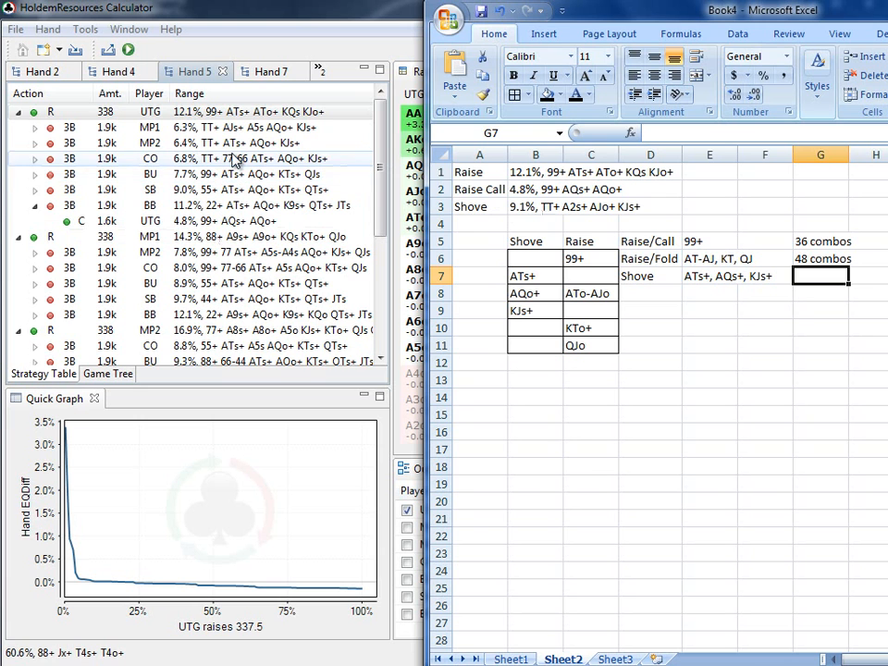
pyautogui.click(590, 261)
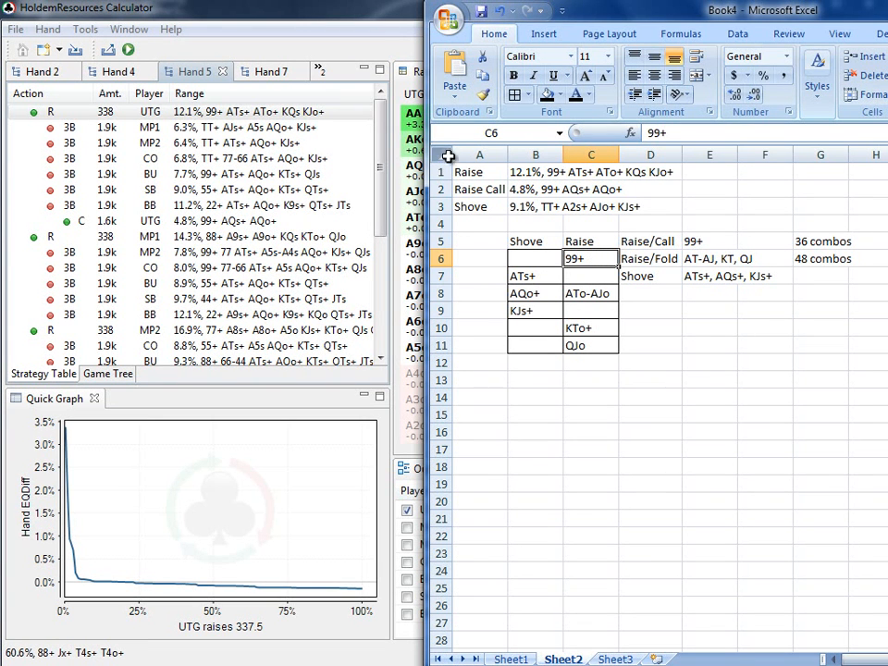
pyautogui.click(524, 277)
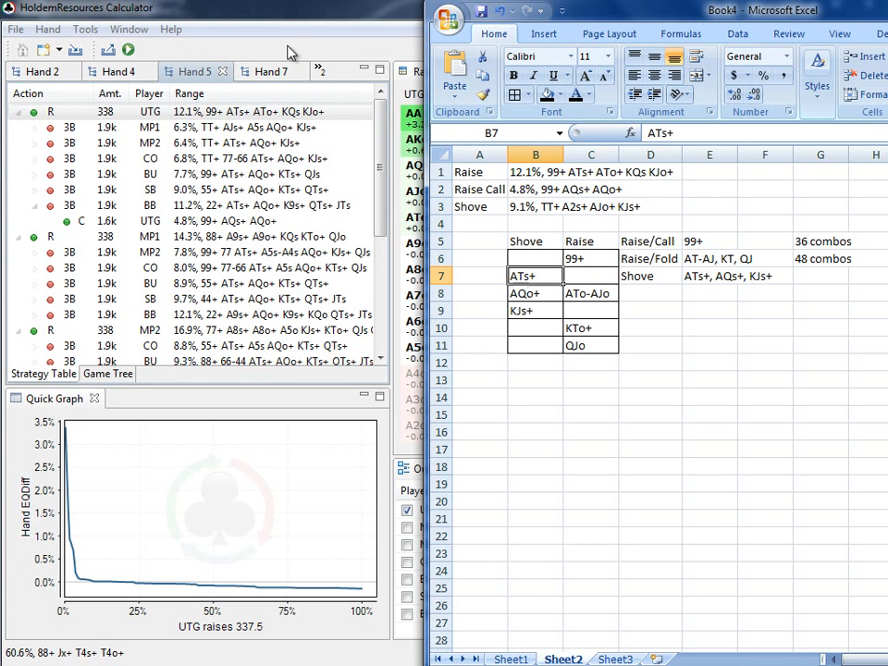
# Switch to the calculator and check the sheet's ATs+ shove entry against UTG's ranges in Hand 4 and Hand 5
pyautogui.click(282, 17)
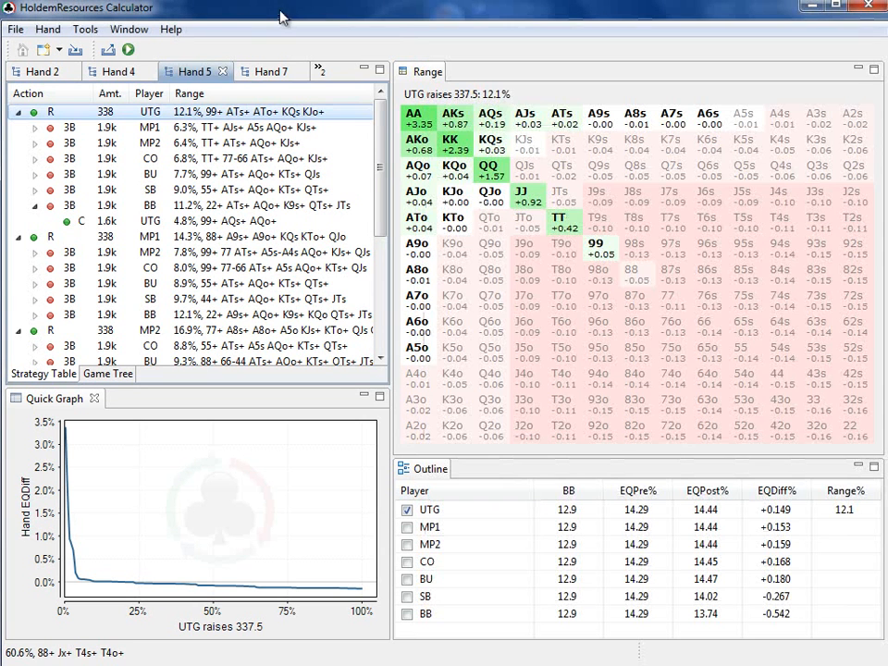
pyautogui.click(120, 72)
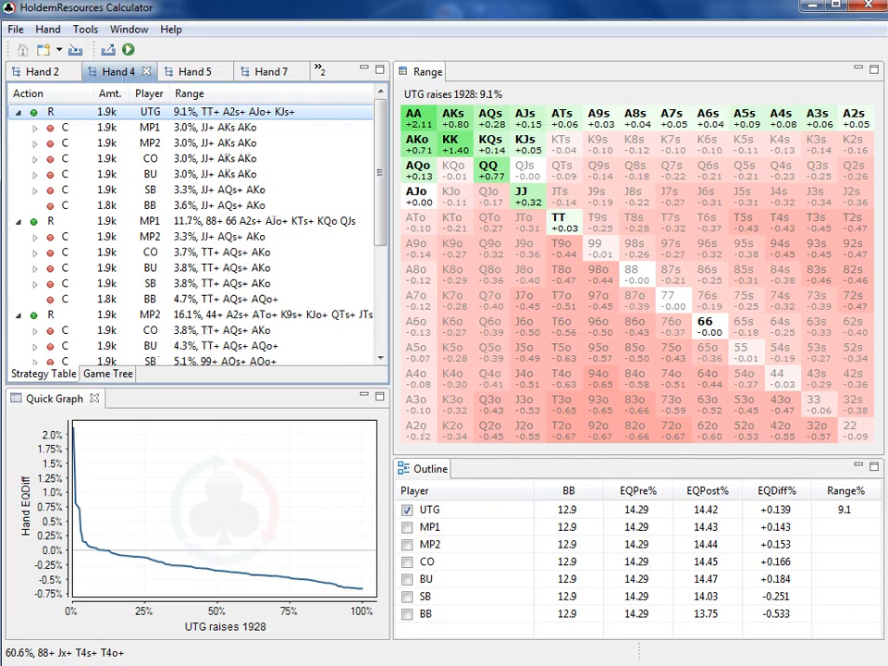
pyautogui.hotkey('alt', 'Tab')
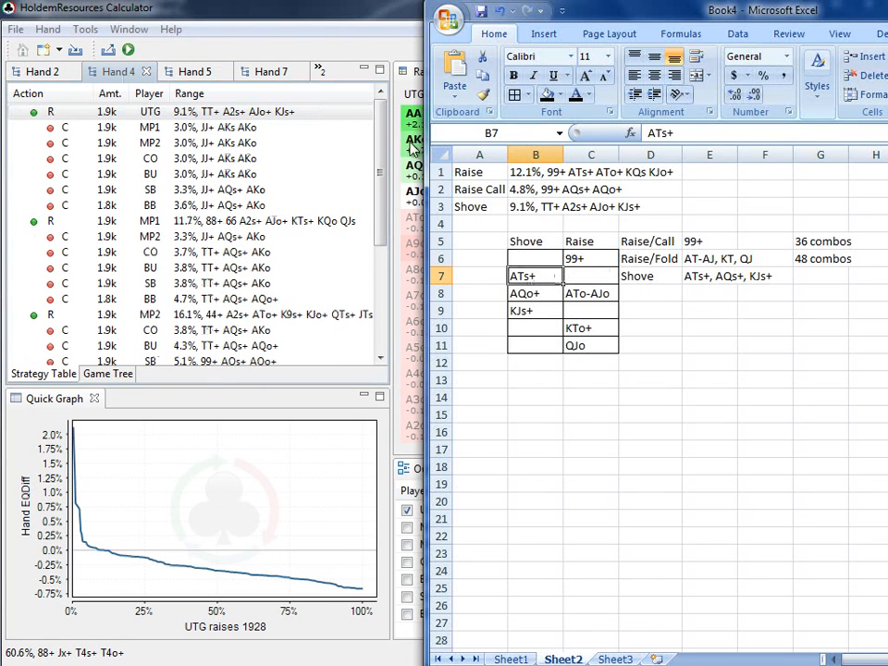
pyautogui.click(337, 20)
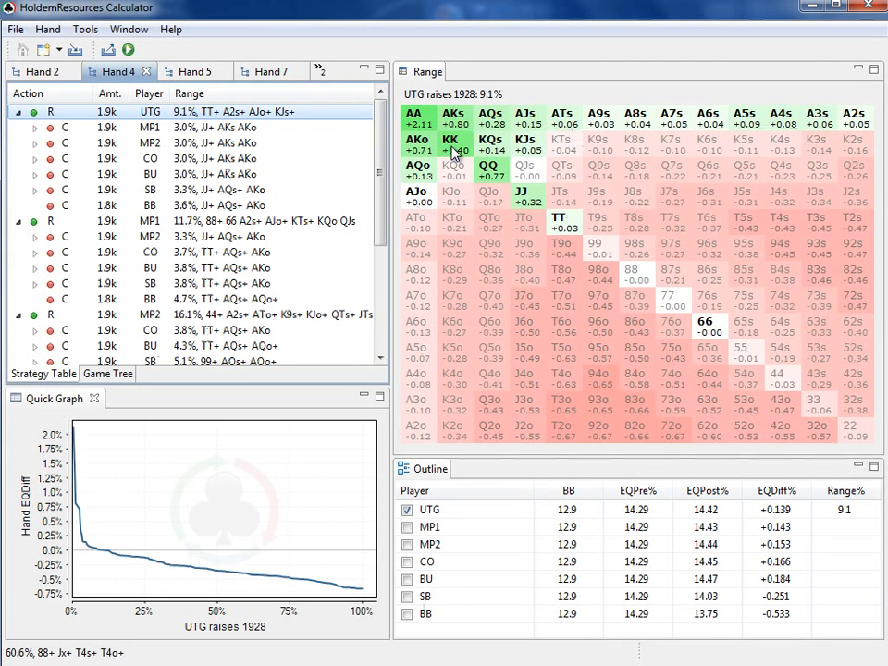
pyautogui.click(183, 76)
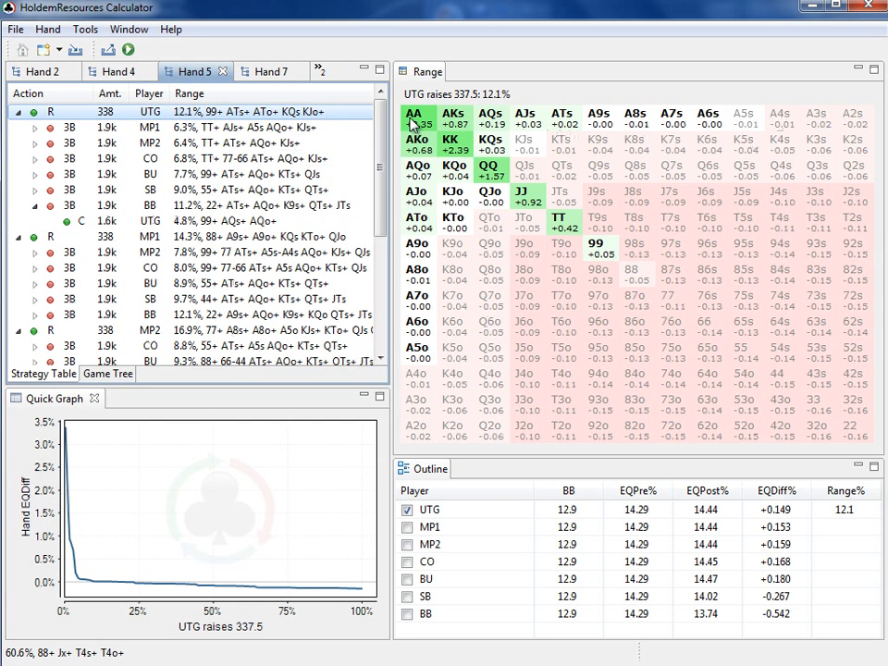
pyautogui.click(116, 71)
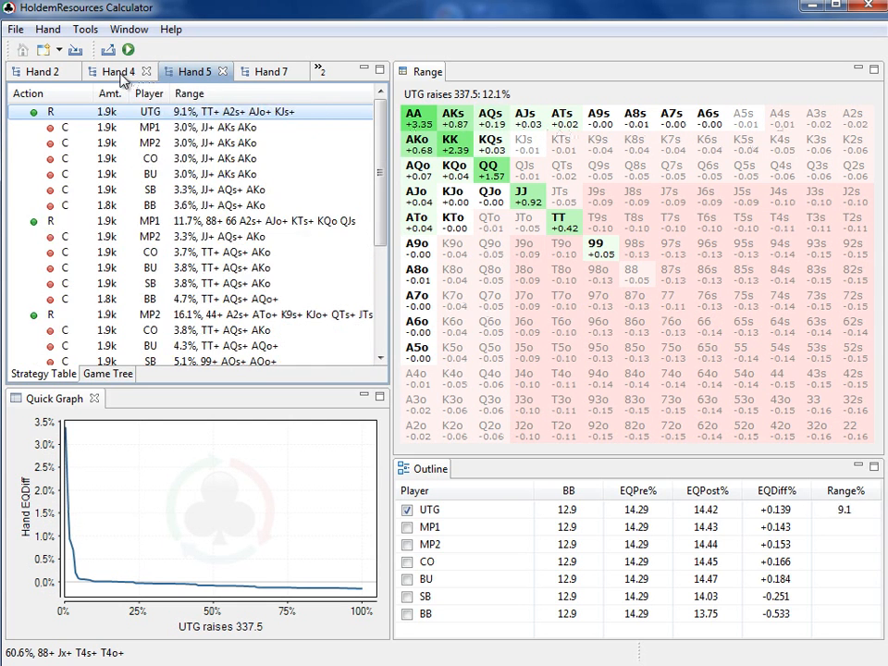
# Review the AQo+ and ATo-AJo entries in the Excel sheet and check them against UTG's ranges in Hand 5 and Hand 4
pyautogui.hotkey('alt', 'Tab')
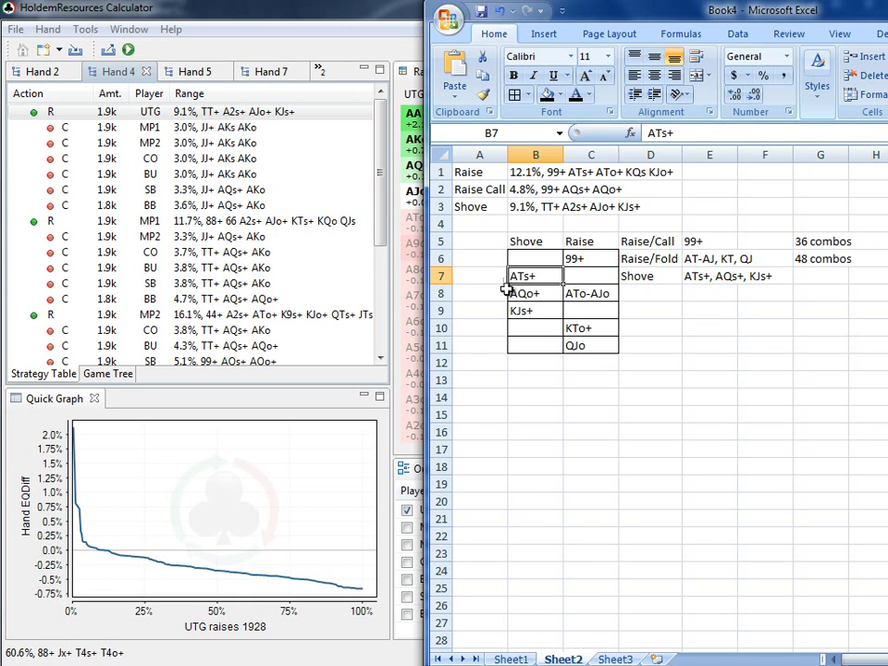
pyautogui.click(537, 294)
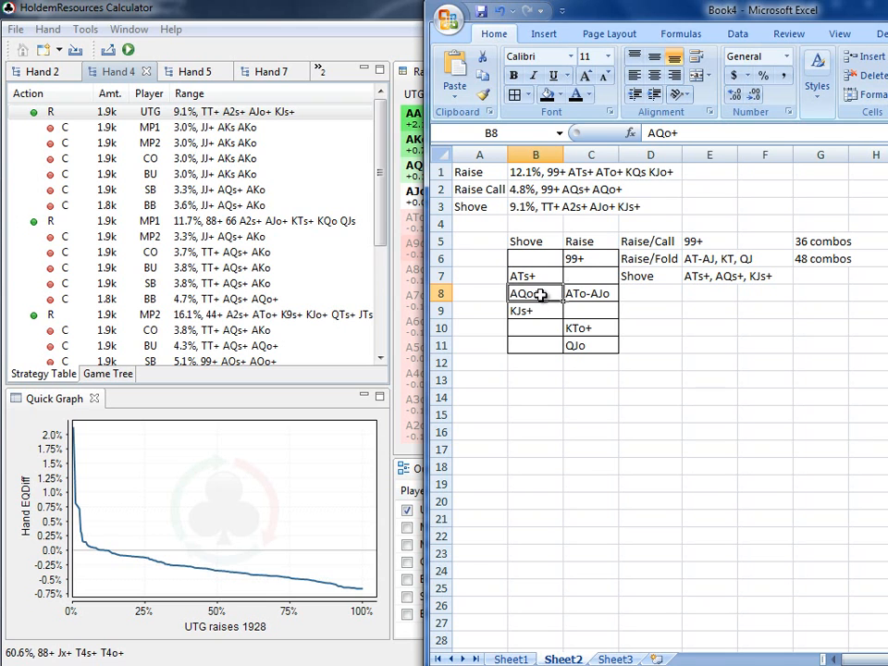
pyautogui.click(588, 295)
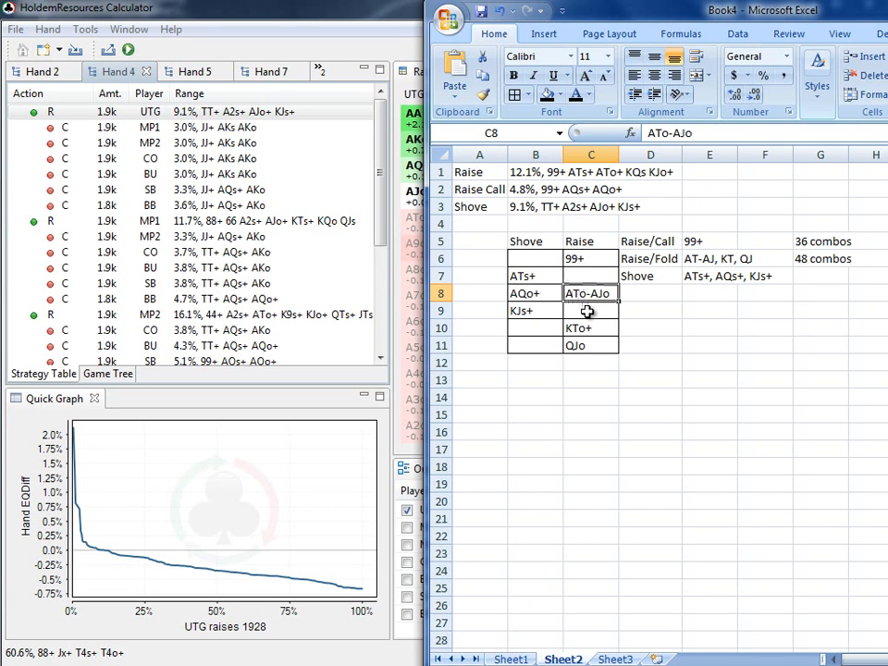
pyautogui.click(188, 73)
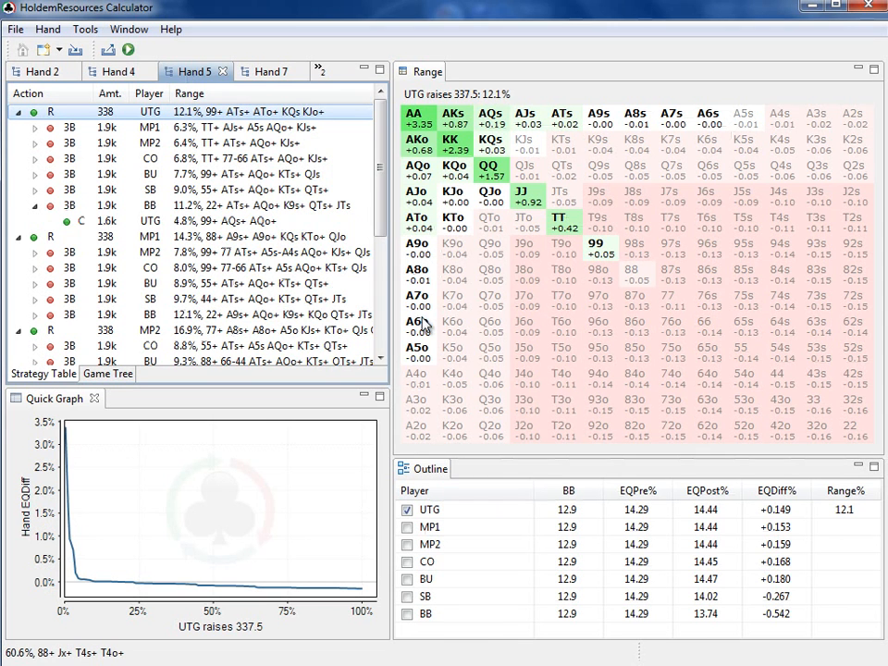
pyautogui.click(120, 74)
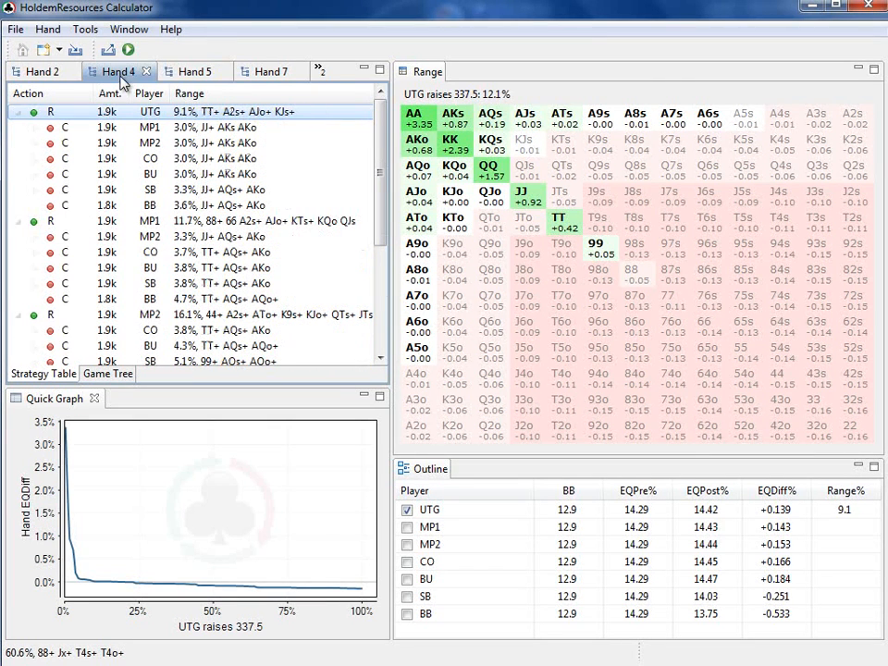
# Switch back to the Excel sheet and review the KJs+ shove entry and the KTo+ and QJo raise entries
pyautogui.hotkey('alt', 'Tab')
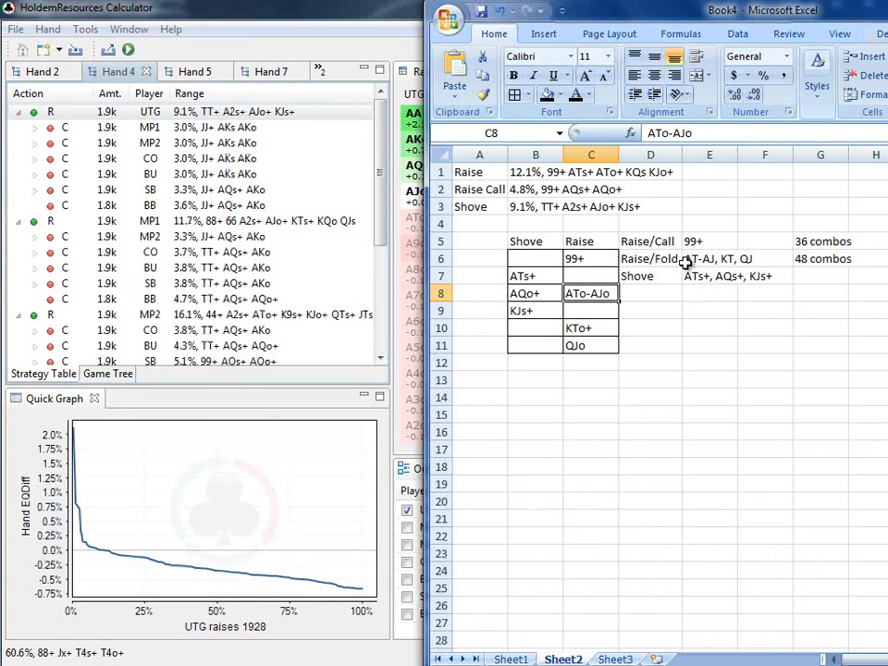
pyautogui.click(544, 311)
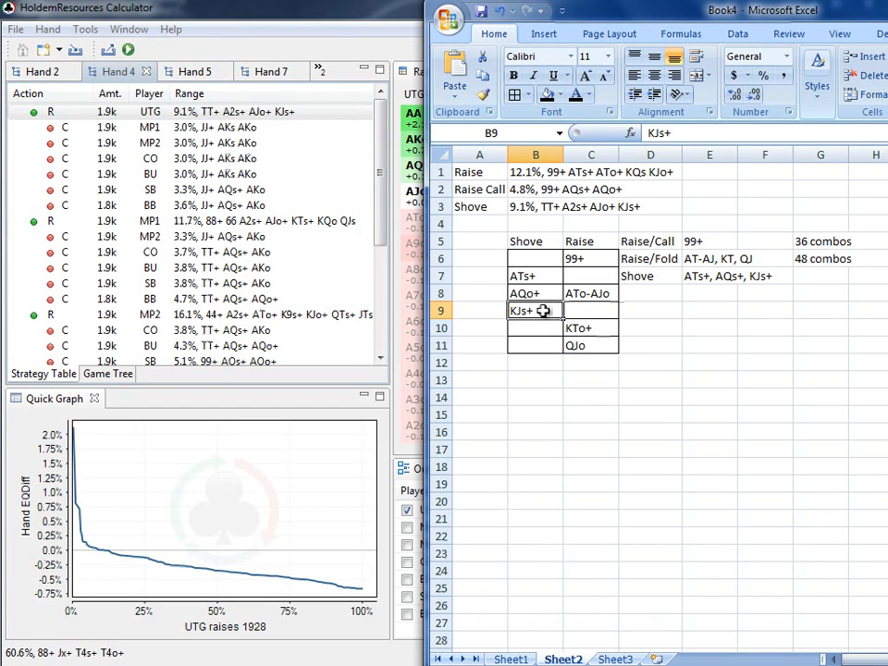
pyautogui.click(588, 332)
pyautogui.click(594, 346)
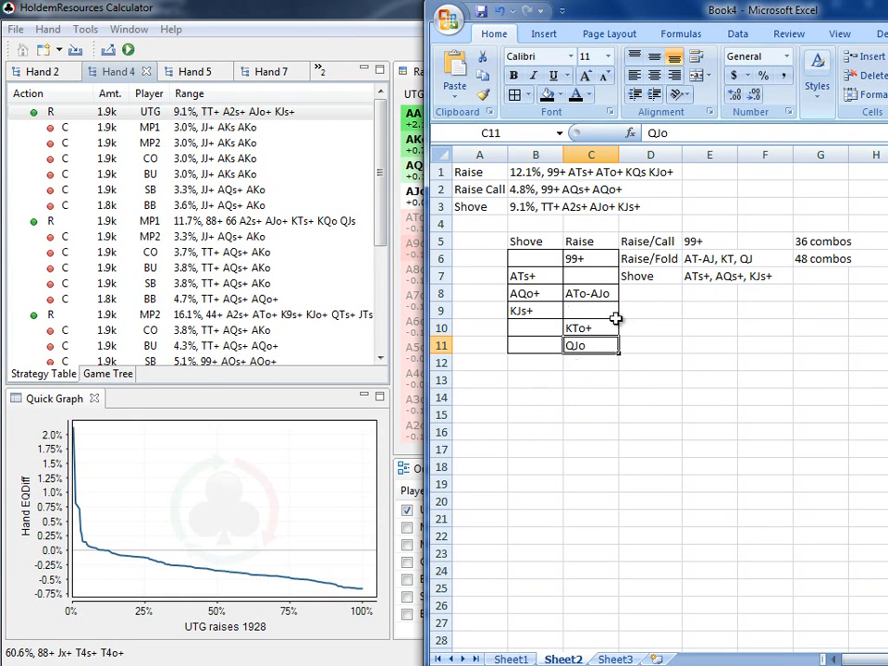
# Review the Raise/Call, Raise/Fold and Shove summary rows in the Excel sheet and switch back to Hand 4 in the calculator
pyautogui.click(653, 242)
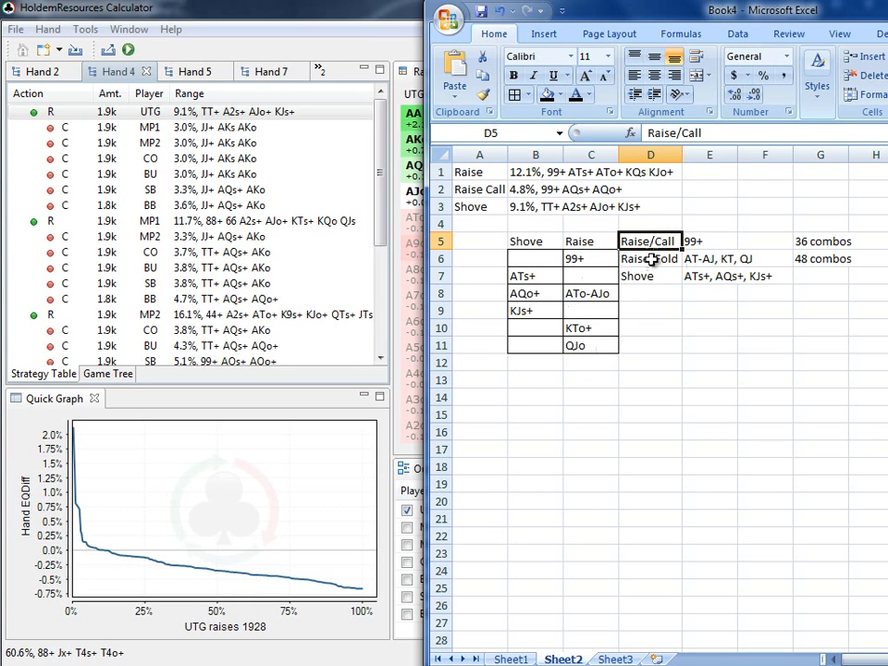
pyautogui.click(653, 260)
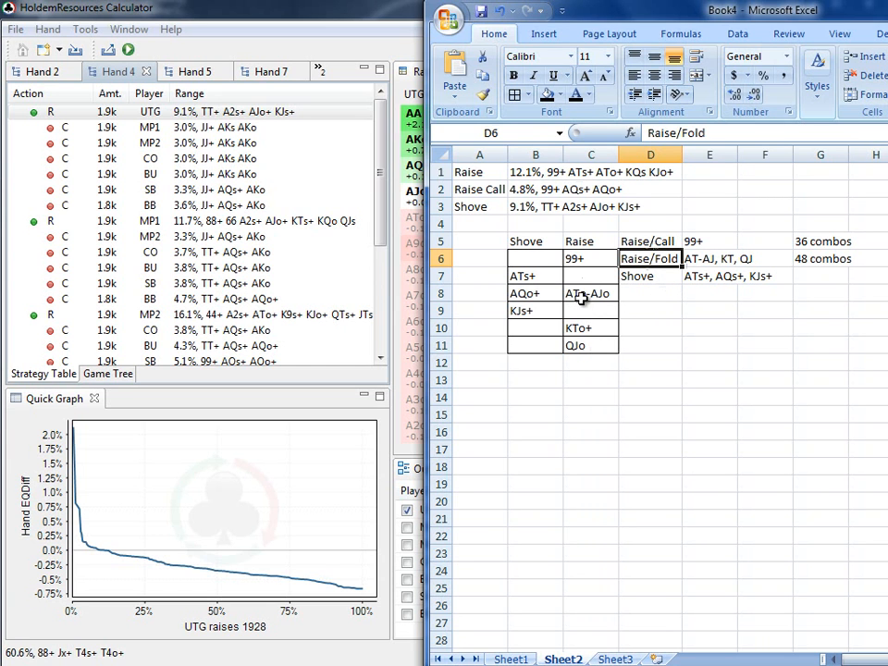
pyautogui.click(535, 189)
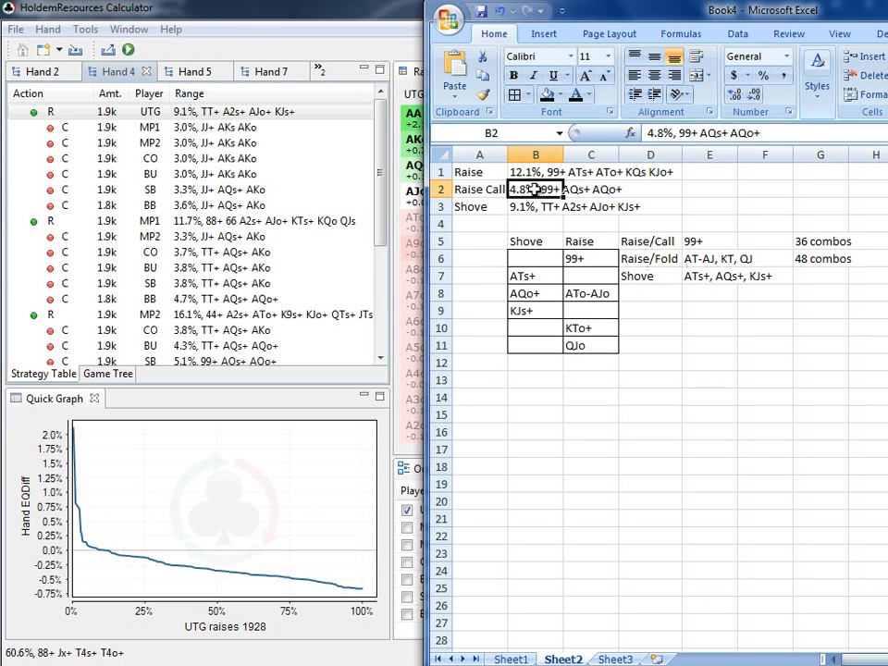
pyautogui.click(640, 311)
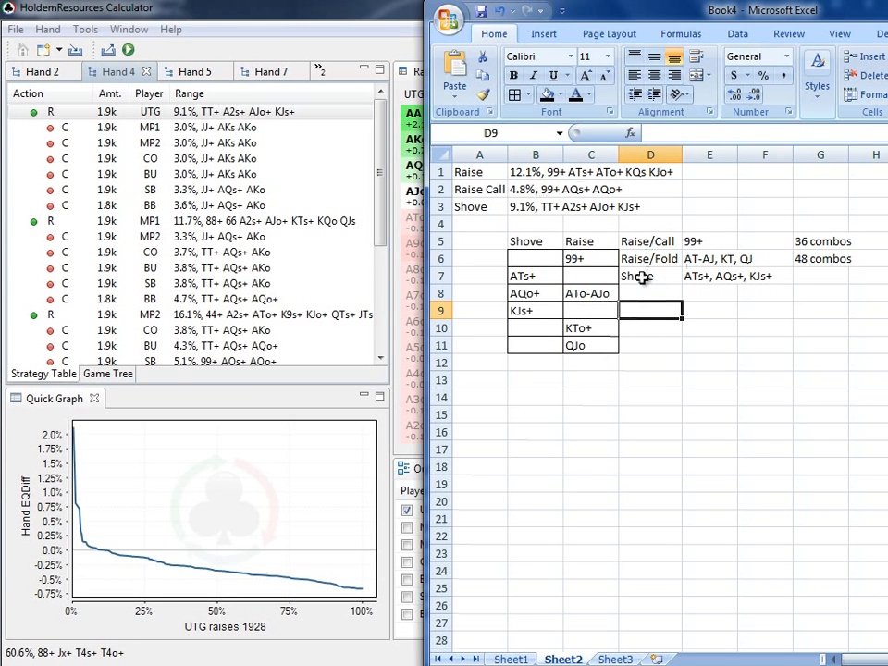
pyautogui.click(642, 278)
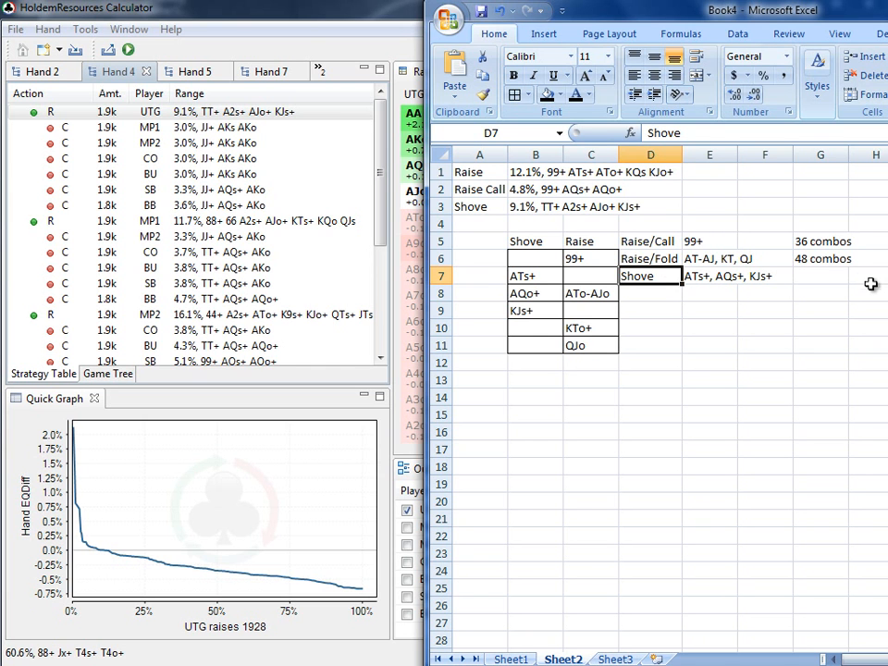
pyautogui.click(759, 277)
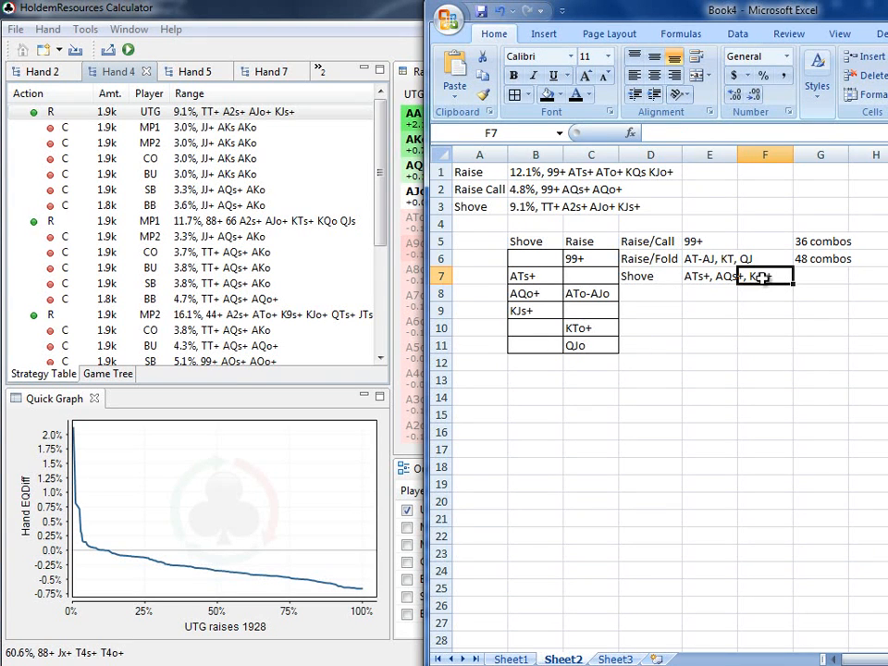
pyautogui.click(728, 311)
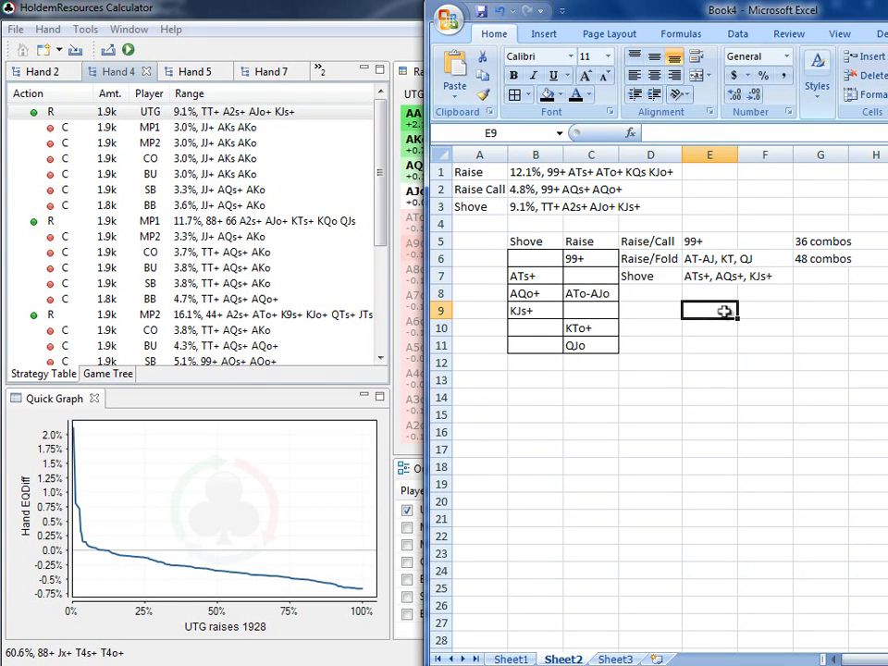
pyautogui.click(265, 29)
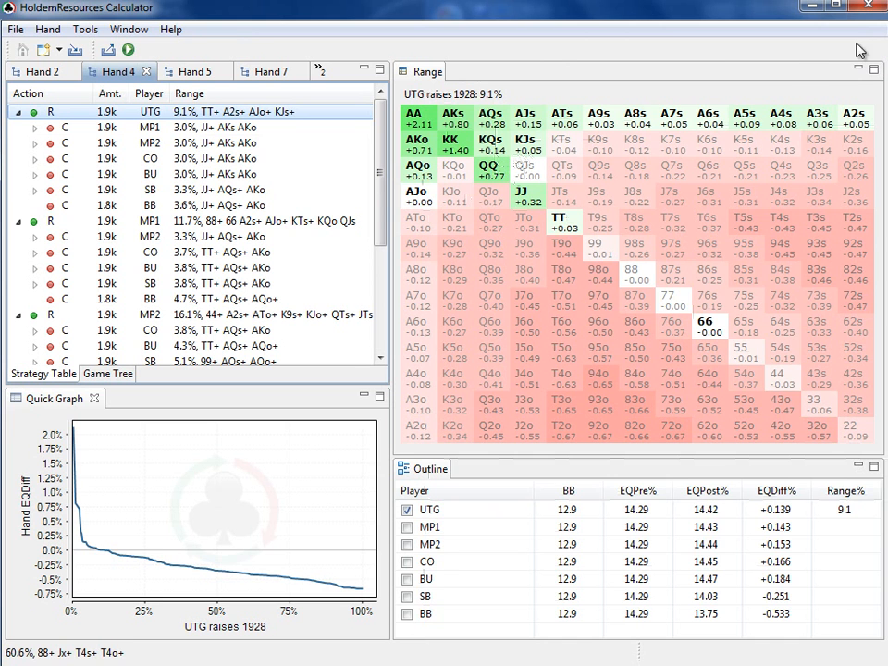
# Switch to the Excel sheet, correct the Shove summary range to ATs+, AQo+, KJs+, and select the Raise/Call range cell
pyautogui.hotkey('alt', 'Tab')
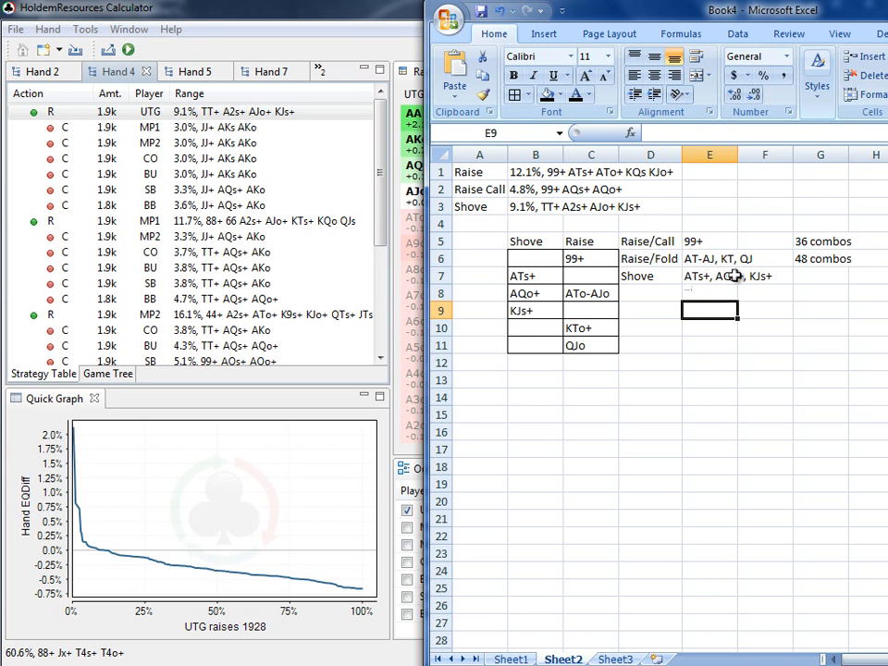
pyautogui.doubleClick(734, 276)
pyautogui.press('BackSpace')
pyautogui.write('o')
pyautogui.press('Return')
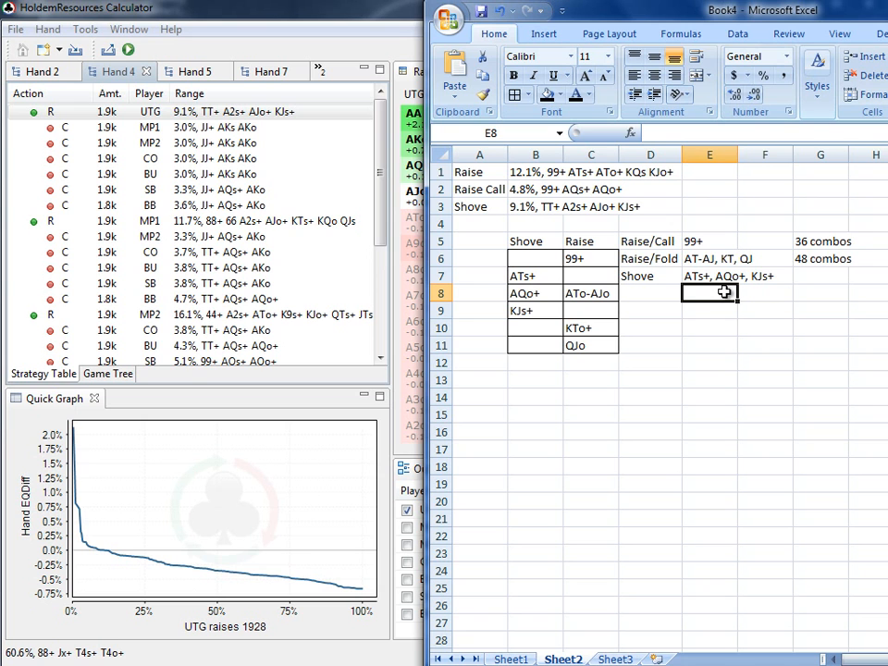
pyautogui.click(697, 240)
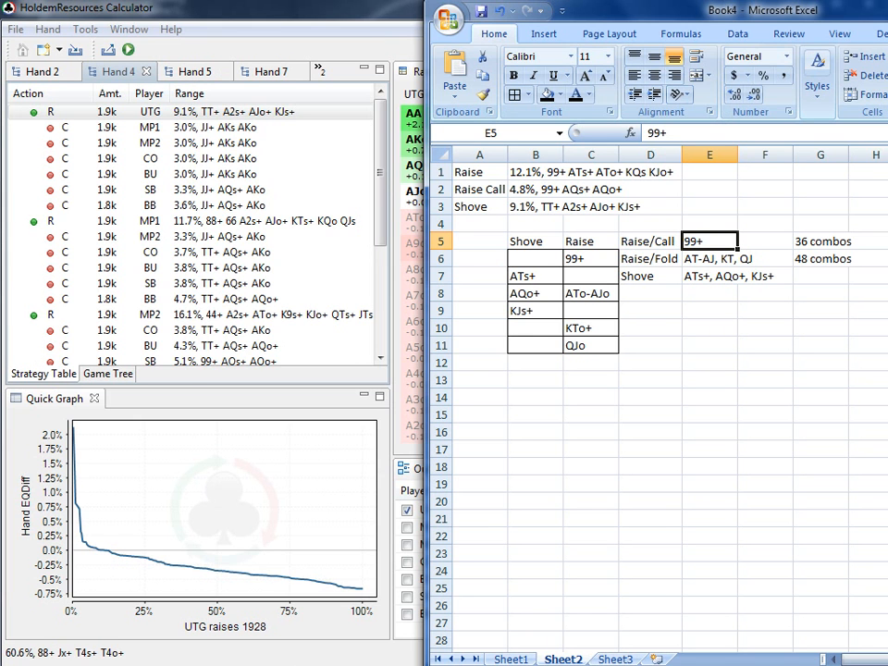
# Switch to the PowerPoint slide show and reveal all the conclusions on the Open Raising 12BB slide
pyautogui.moveTo(351, 665)
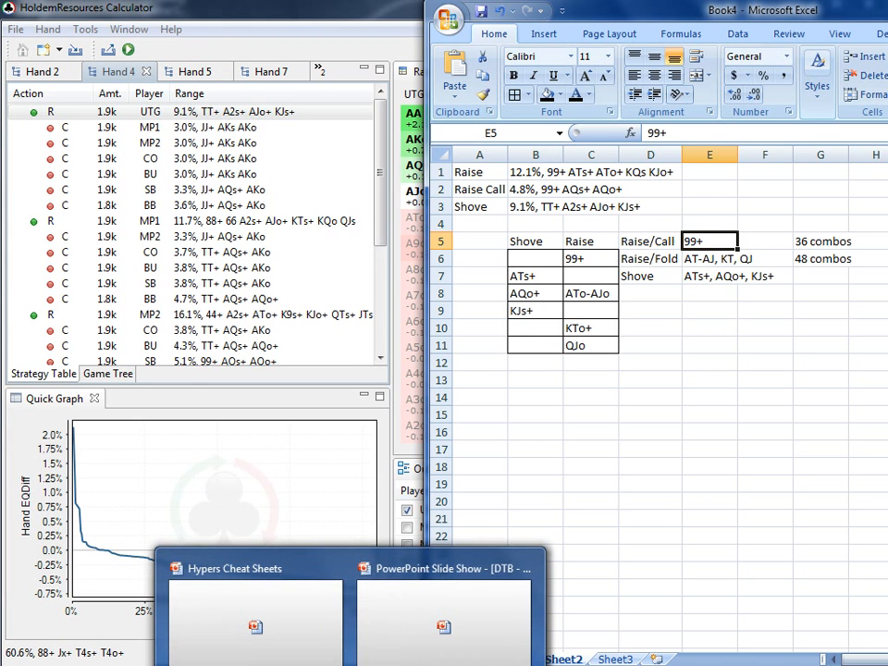
pyautogui.click(407, 660)
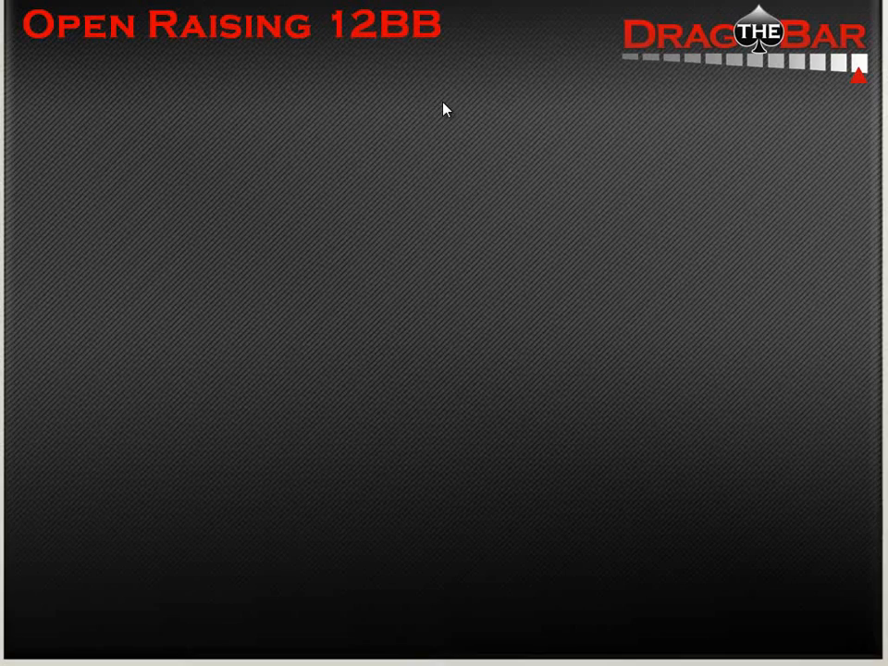
pyautogui.click(450, 1)
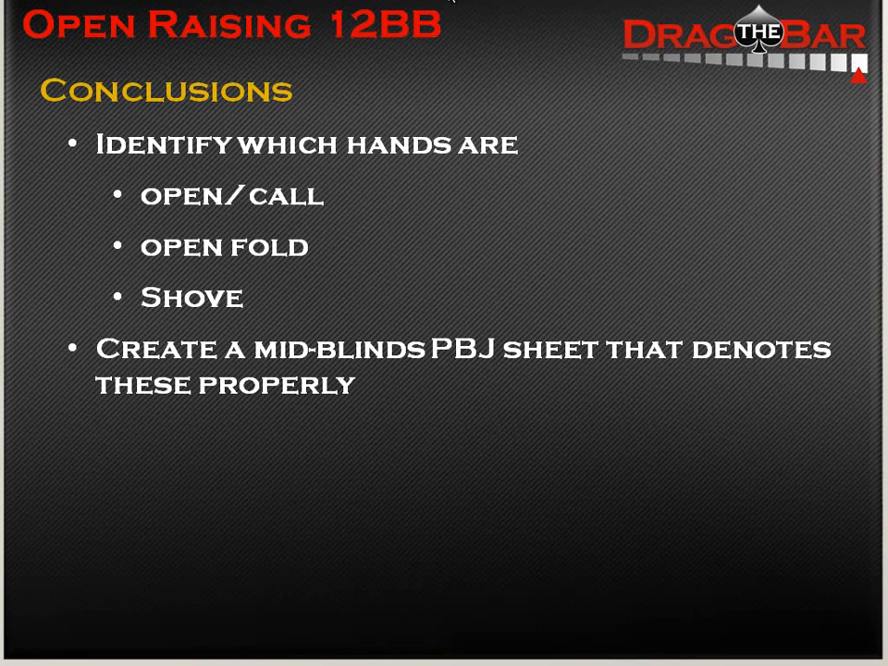
pyautogui.press('Right')
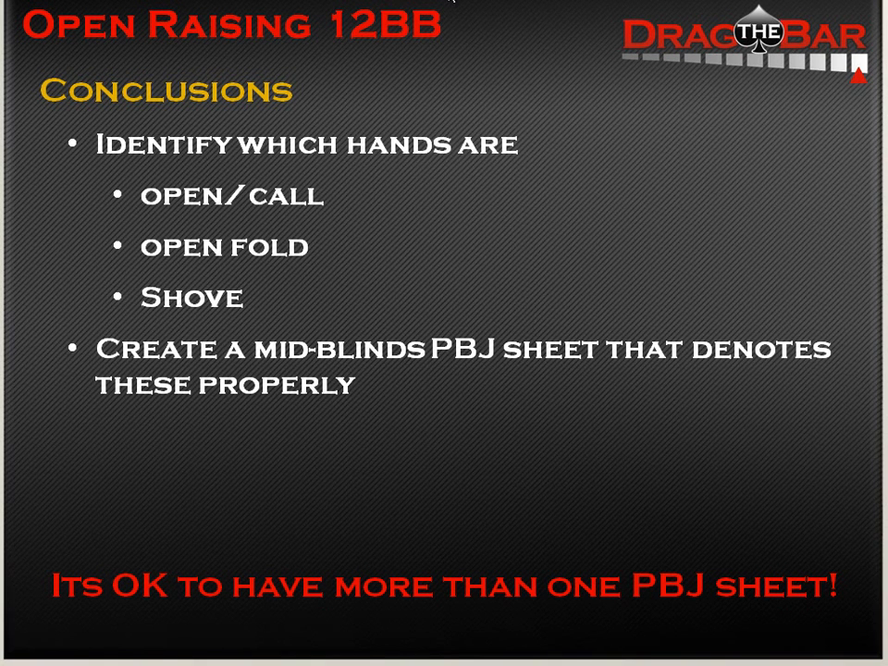